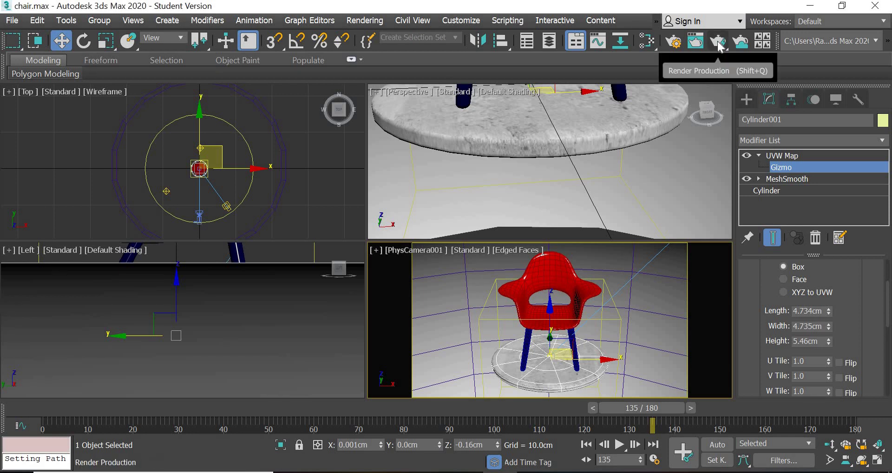
Make a production render of the camera view to check the chair, then close it
left_click(718, 42)
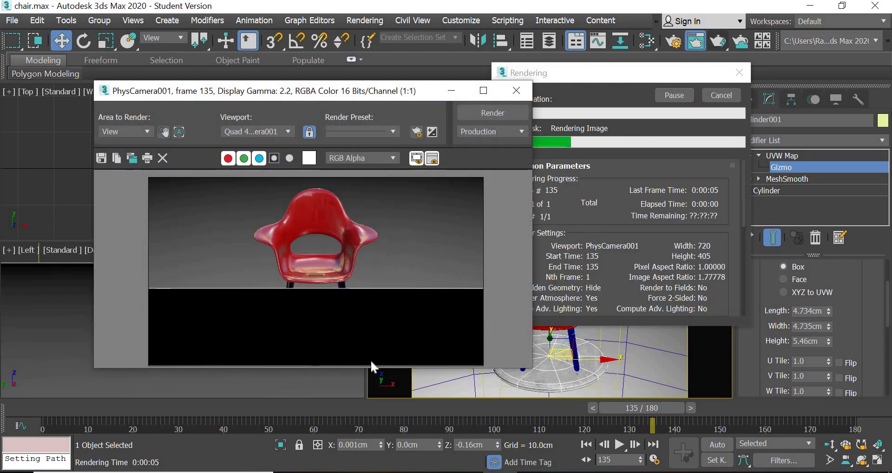
scroll(359, 339, "up", 4)
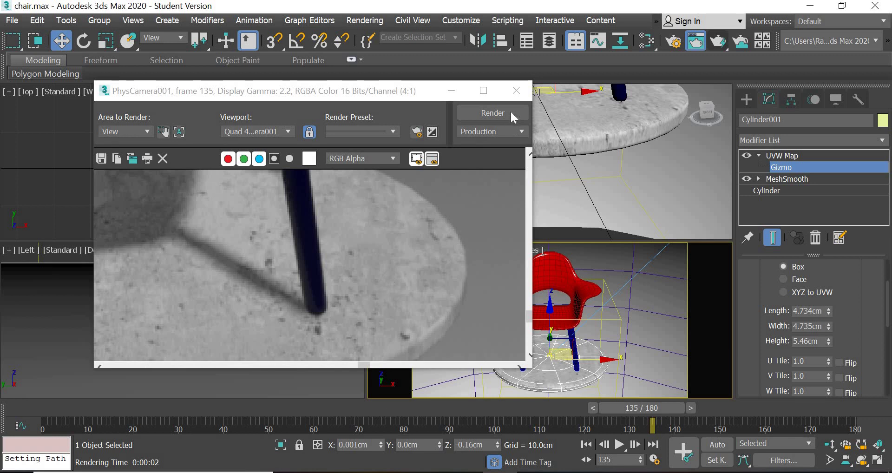
left_click(517, 91)
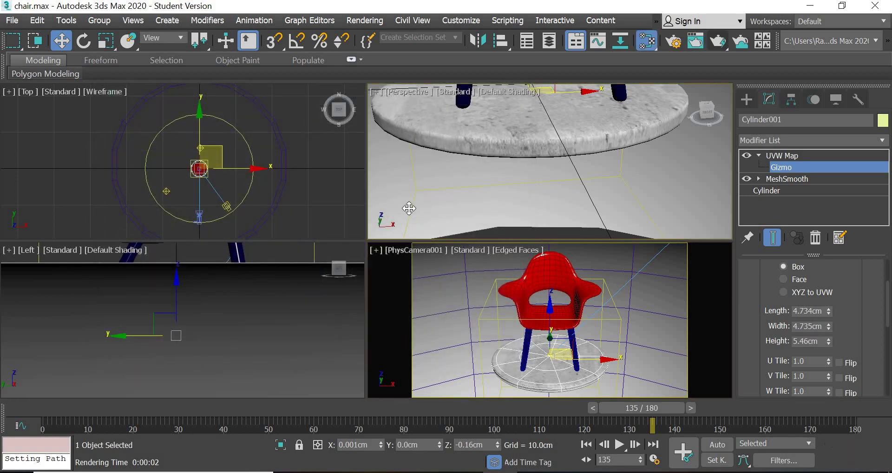
In the Slate Material Editor, wire Material #29's bitmap into its Bump input too
key("m")
left_click_drag(199, 141, 160, 125)
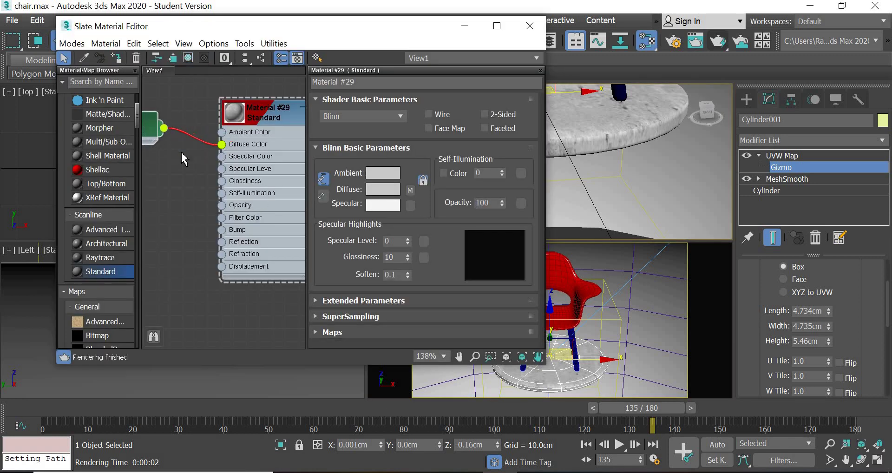
left_click_drag(224, 244, 231, 248)
scroll(251, 102, "up", 1)
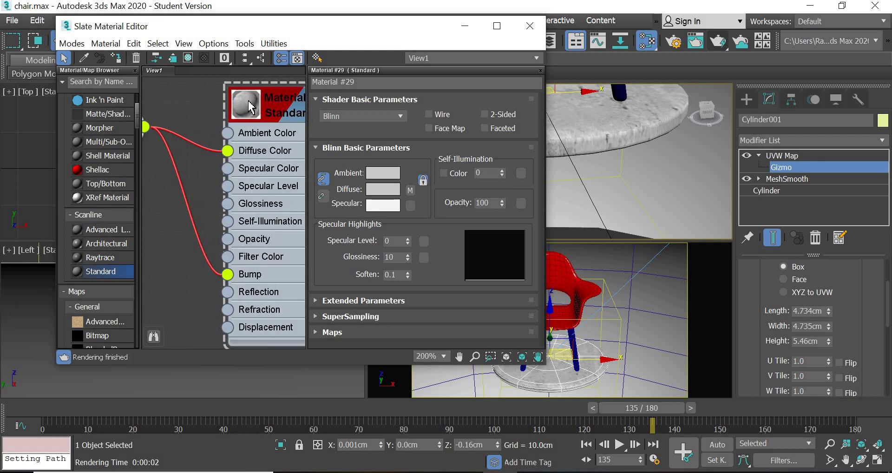
double_click(252, 108)
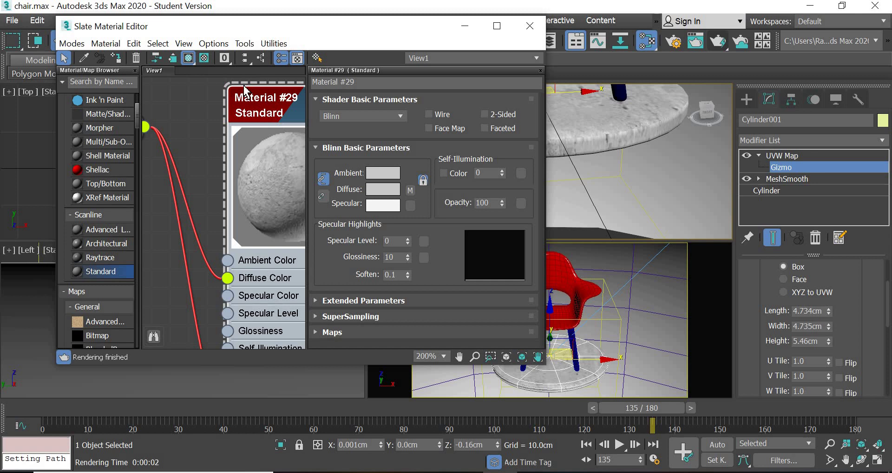
left_click_drag(246, 91, 227, 72)
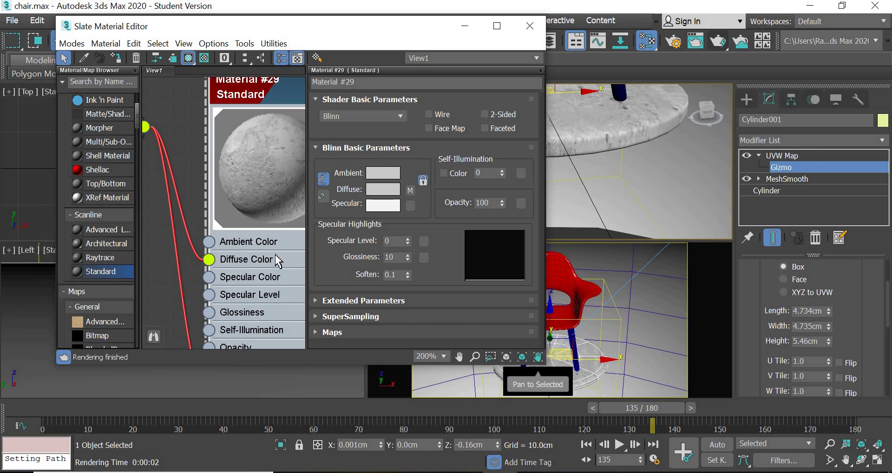
middle_click_drag(252, 169, 237, 88)
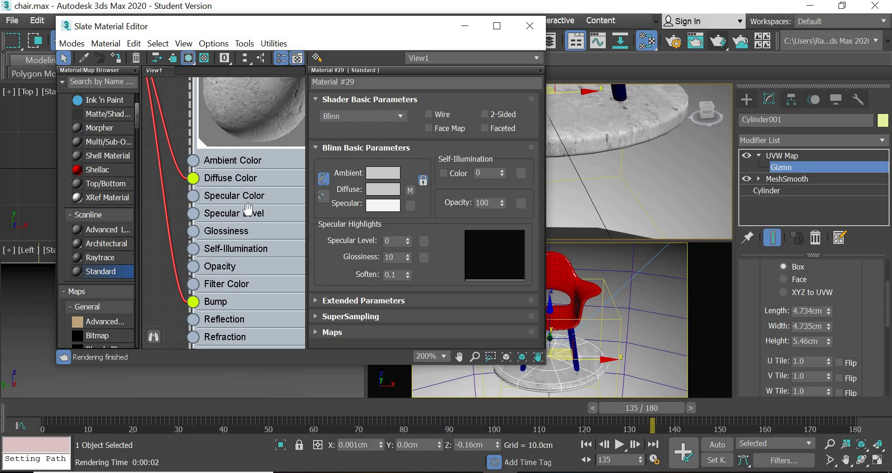
middle_click_drag(249, 209, 223, 308)
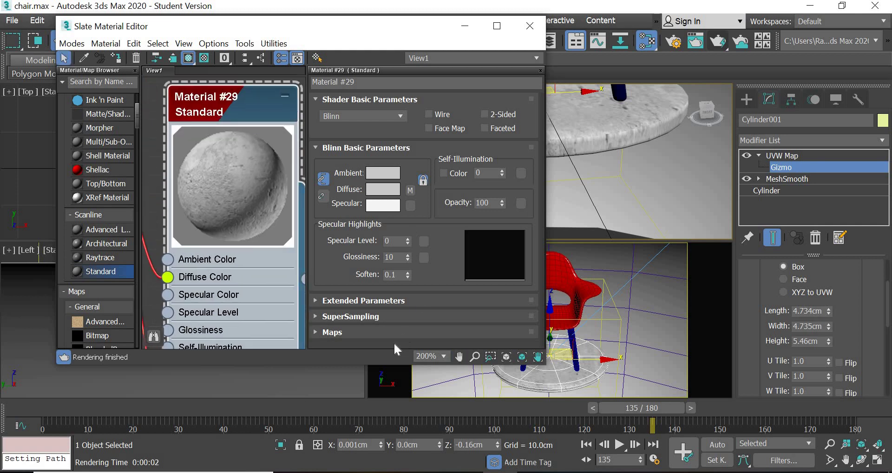
Set Material #29's Bump map amount to 90 in the Maps rollout
left_click(356, 332)
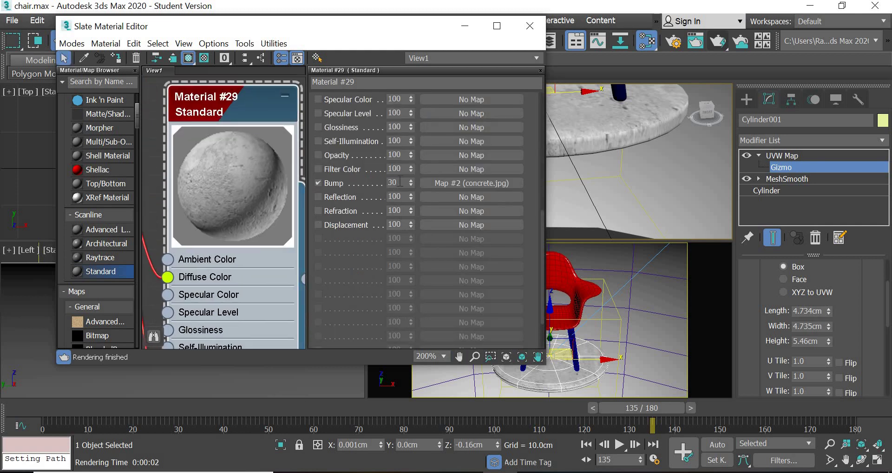
type("0")
key("Return")
Connect the concrete.jpg bitmap to Material #29's Specular Color input
middle_click_drag(214, 208, 165, 147)
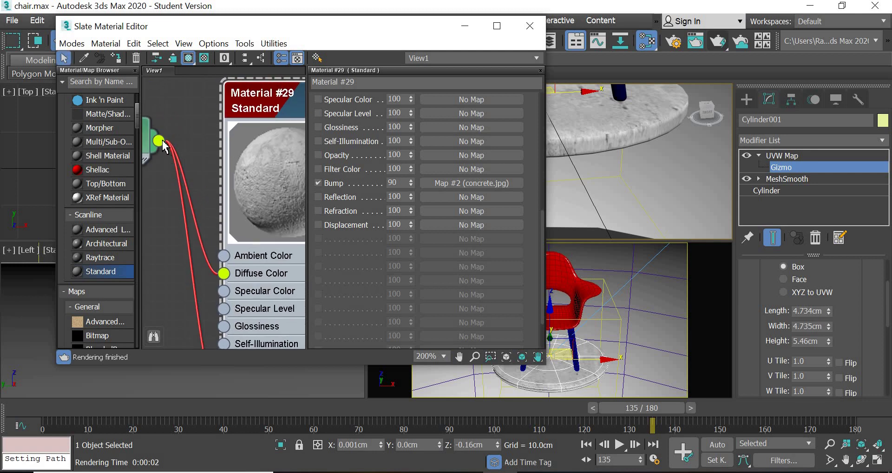
left_click_drag(163, 141, 224, 291)
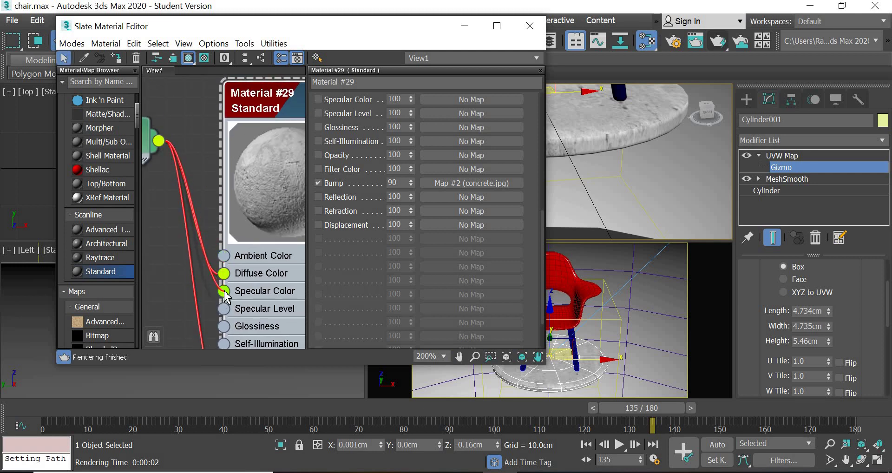
middle_click_drag(283, 213, 214, 219)
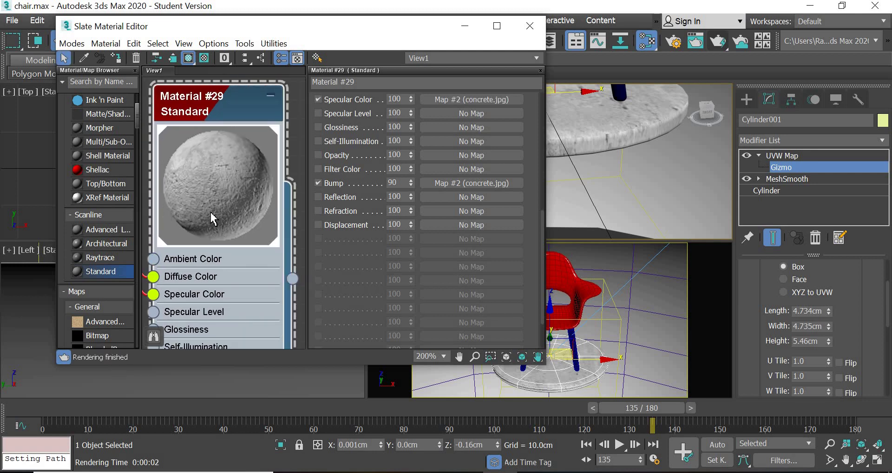
Re-render the camera view, zoom in on the bumpy concrete base, then close the render
left_click(464, 26)
key("shift+q")
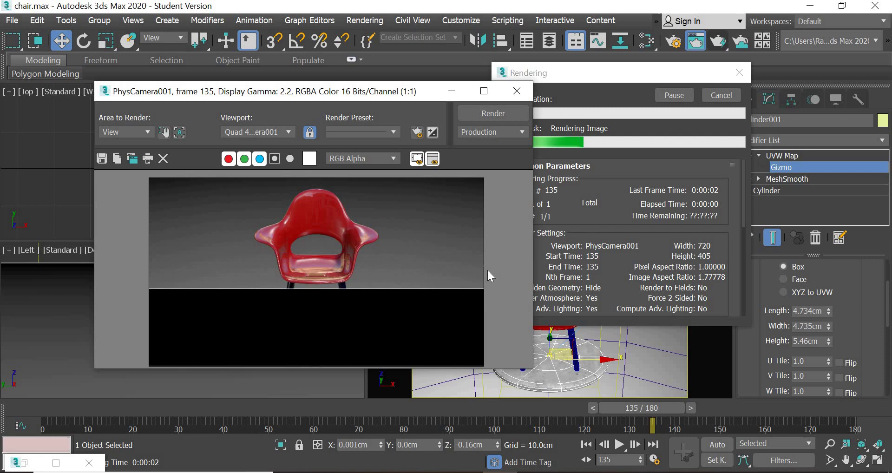
scroll(359, 342, "up", 2)
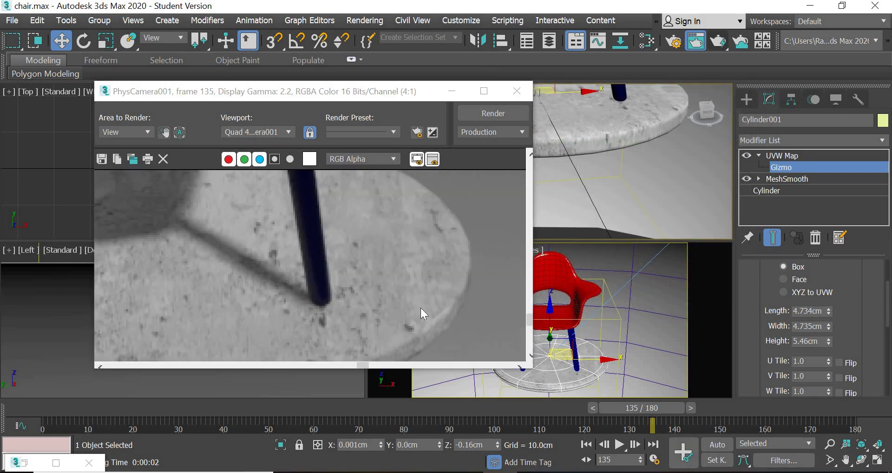
scroll(395, 294, "down", 2)
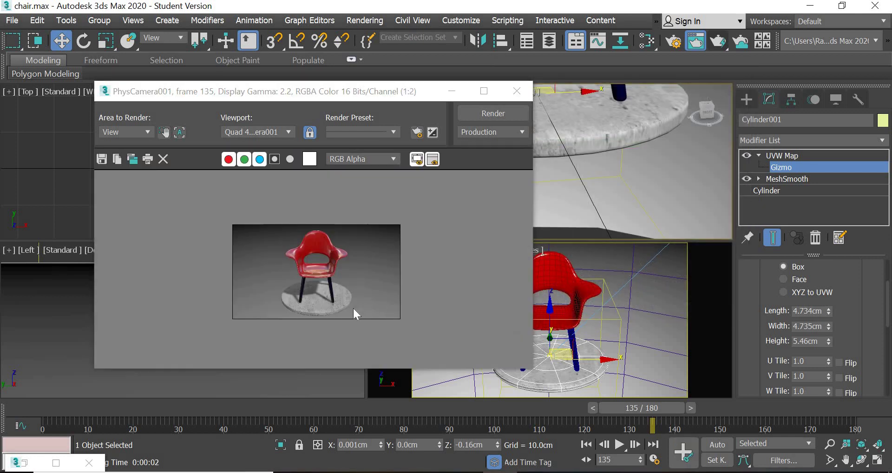
scroll(353, 308, "up", 1)
scroll(353, 308, "down", 1)
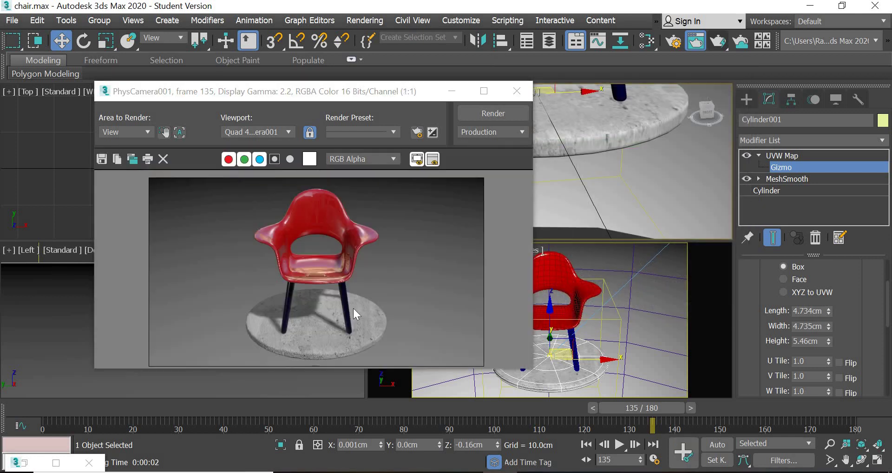
left_click(519, 96)
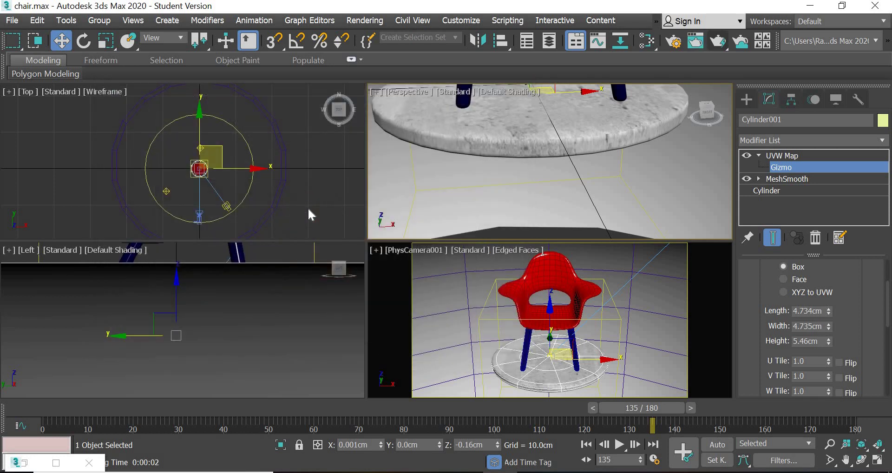
left_click(700, 42)
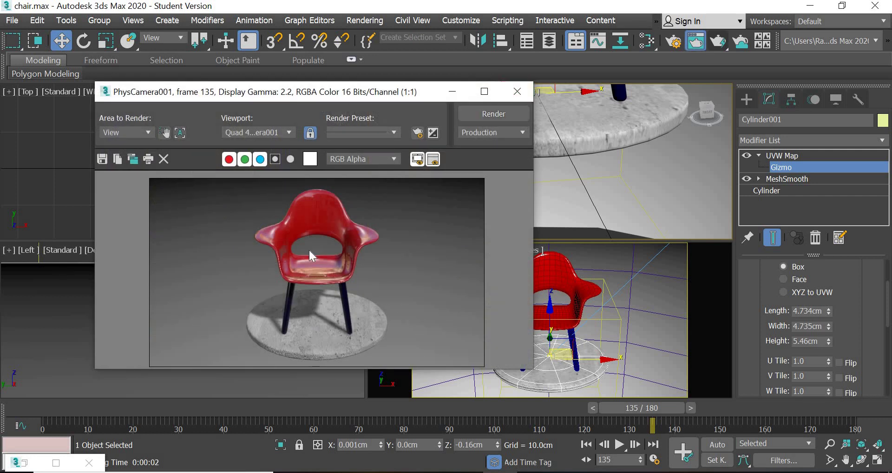
left_click(517, 92)
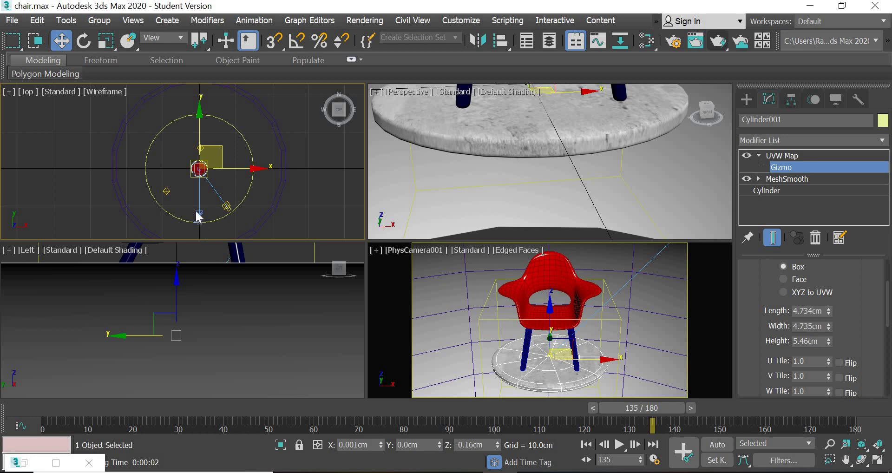
Leave UVW gizmo editing and select PhysCamera001 to show its settings
scroll(198, 215, "up", 4)
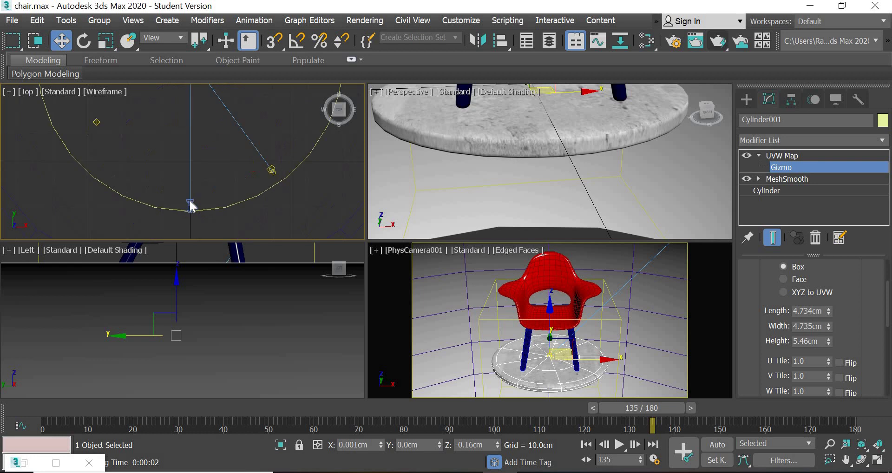
left_click(747, 99)
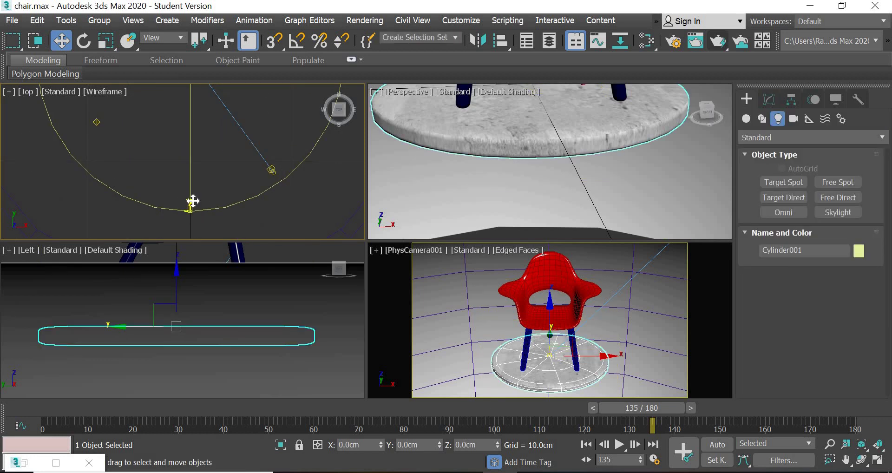
left_click(189, 203)
left_click(769, 99)
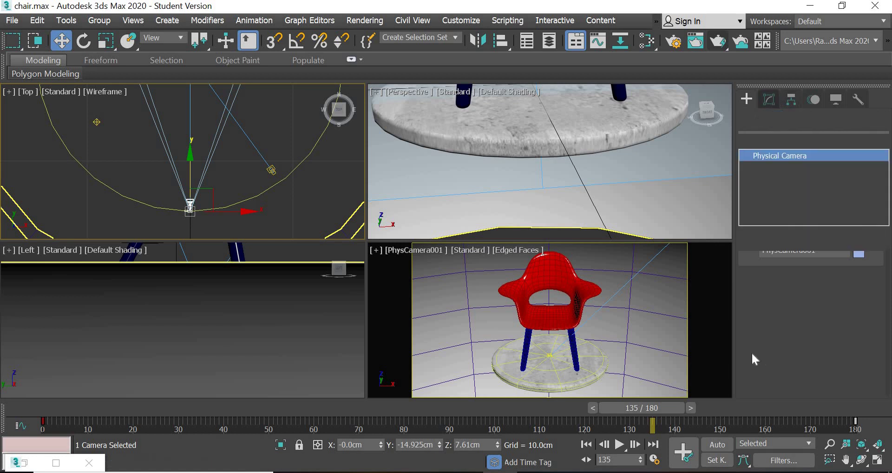
scroll(748, 278, "down", 5)
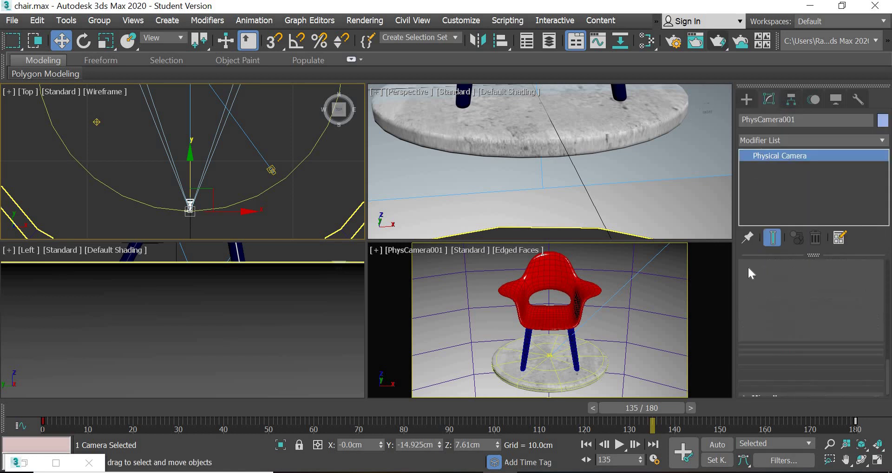
scroll(741, 316, "up", 3)
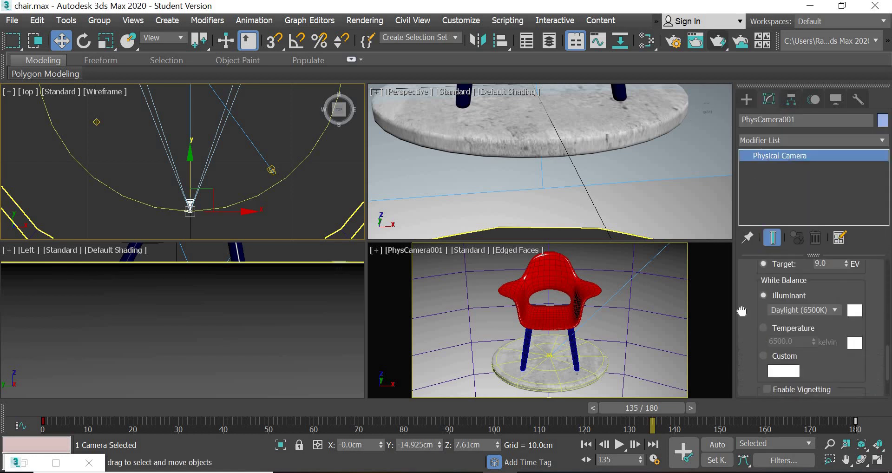
scroll(742, 316, "up", 2)
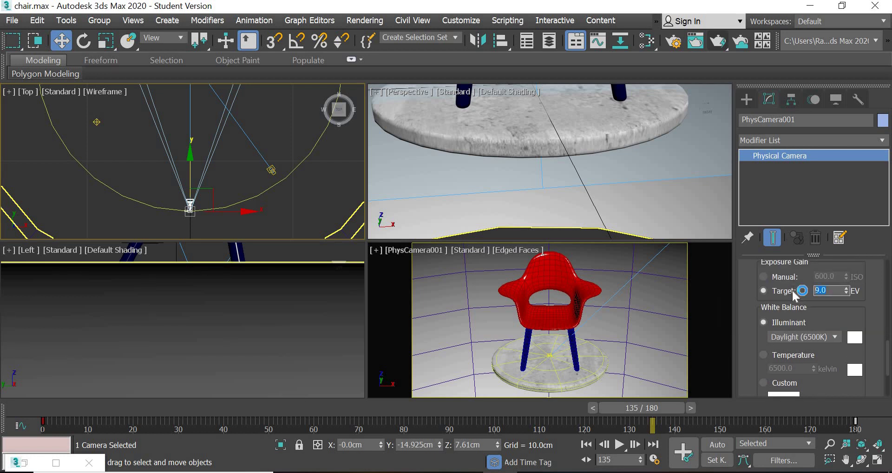
Set the camera's Target EV to 8 and make a test render of the chair
double_click(824, 291)
type("8")
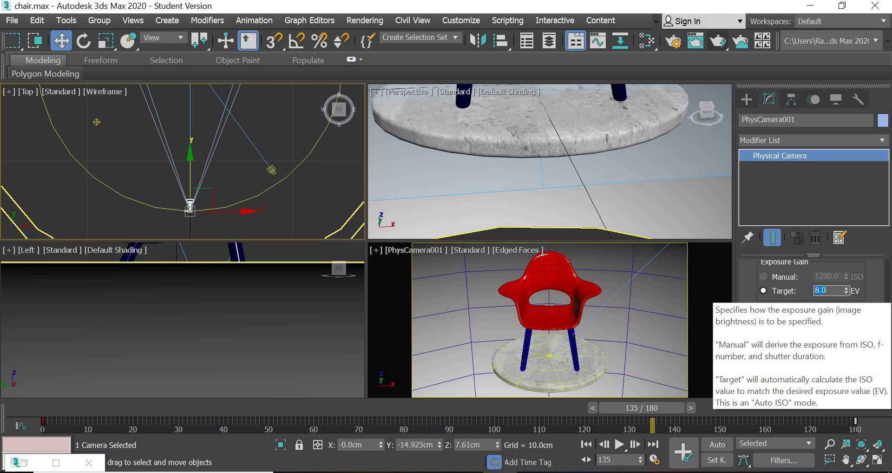
left_click(721, 43)
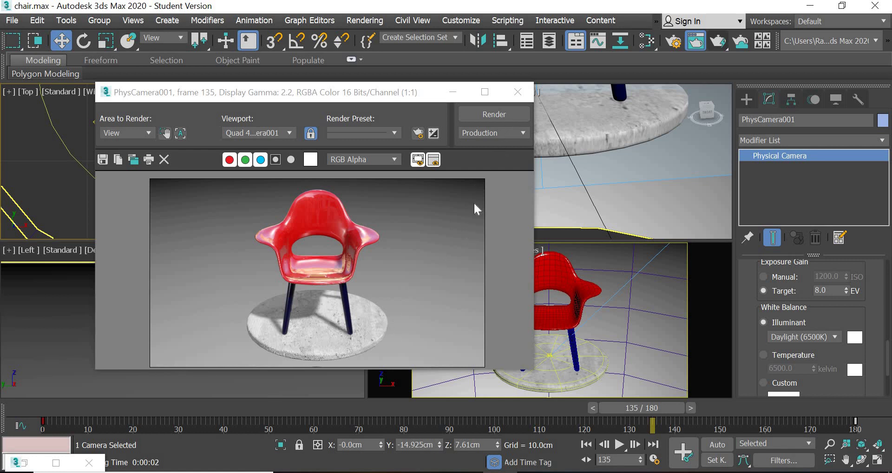
left_click(518, 94)
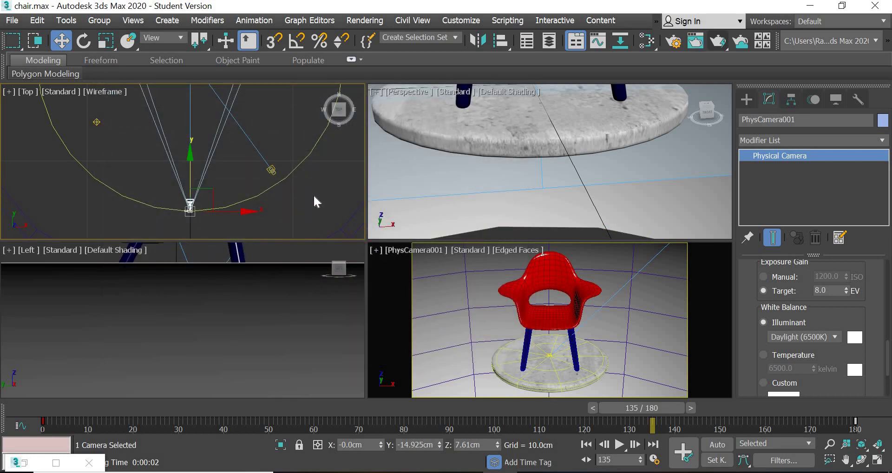
Arrange the Gradient node beside Material #28 in the Slate Material Editor
key("m")
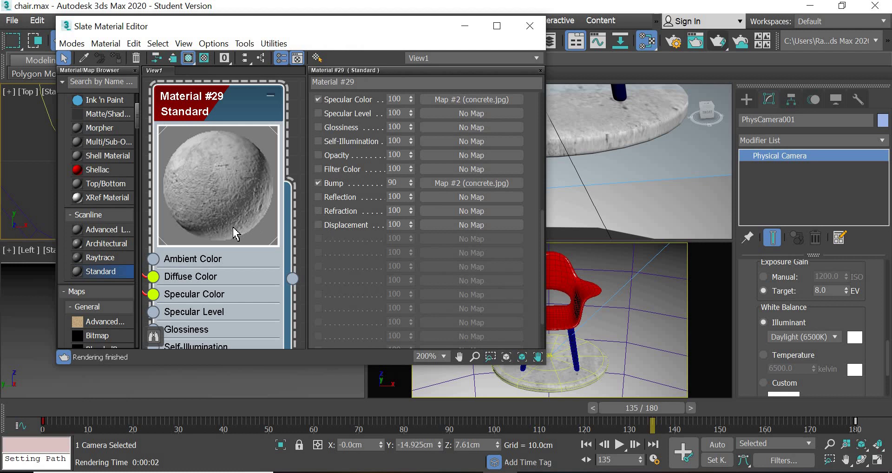
scroll(237, 234, "down", 15)
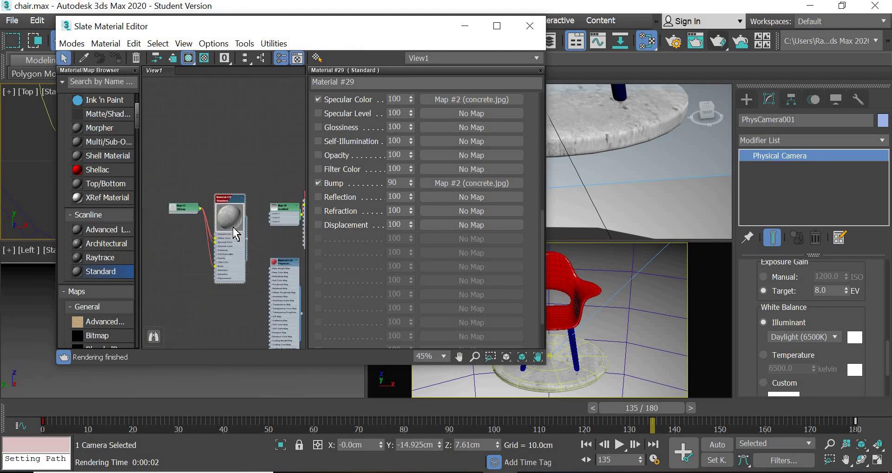
scroll(200, 218, "up", 10)
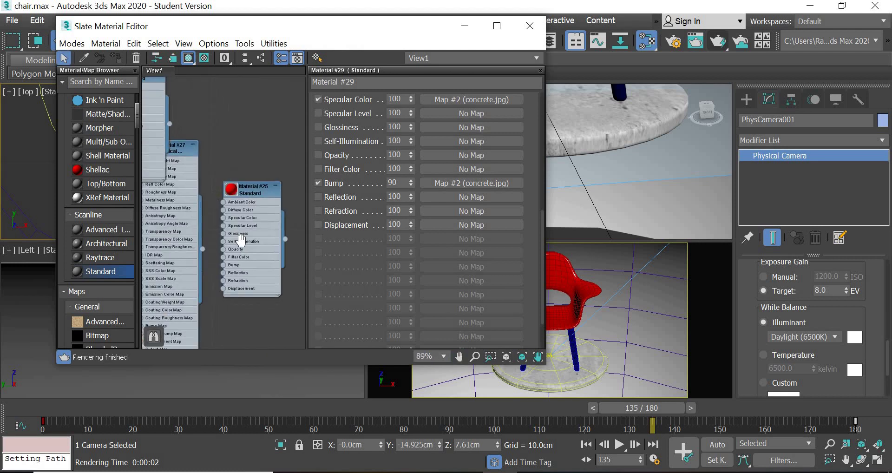
left_click_drag(270, 239, 293, 249)
key("Escape")
left_click_drag(176, 158, 158, 125)
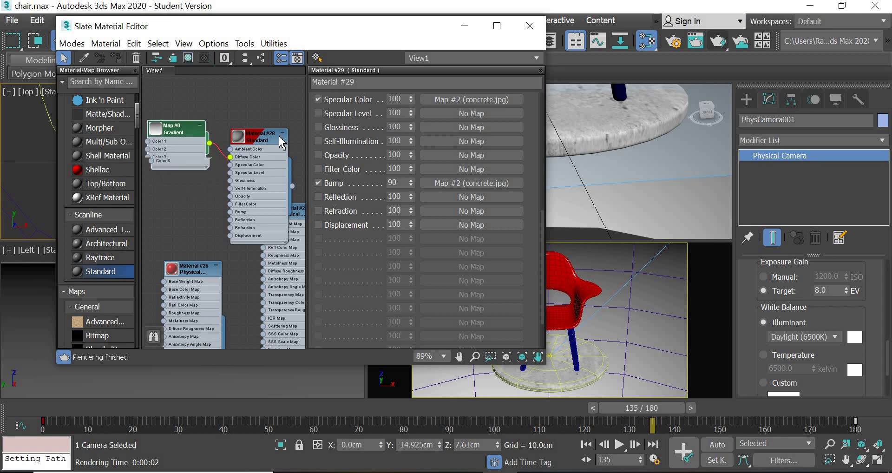
left_click_drag(269, 136, 277, 86)
Set the Gradient's Color 2 Position to 0.3 and render the chair again
double_click(174, 131)
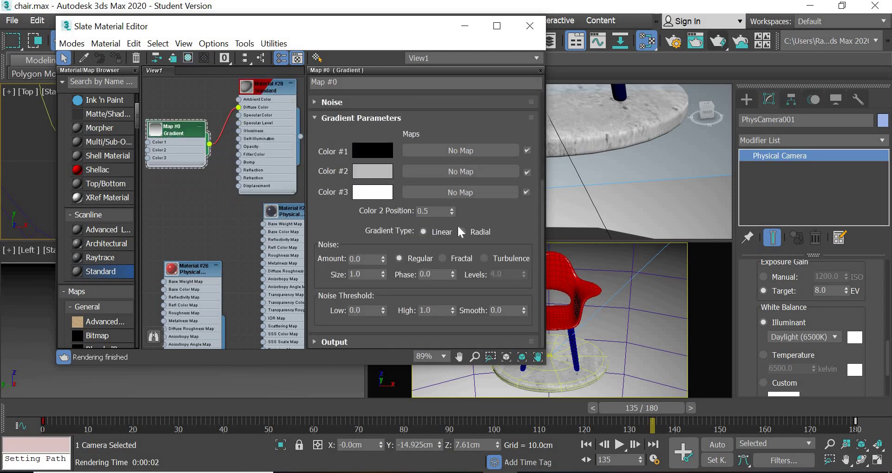
left_click(374, 210)
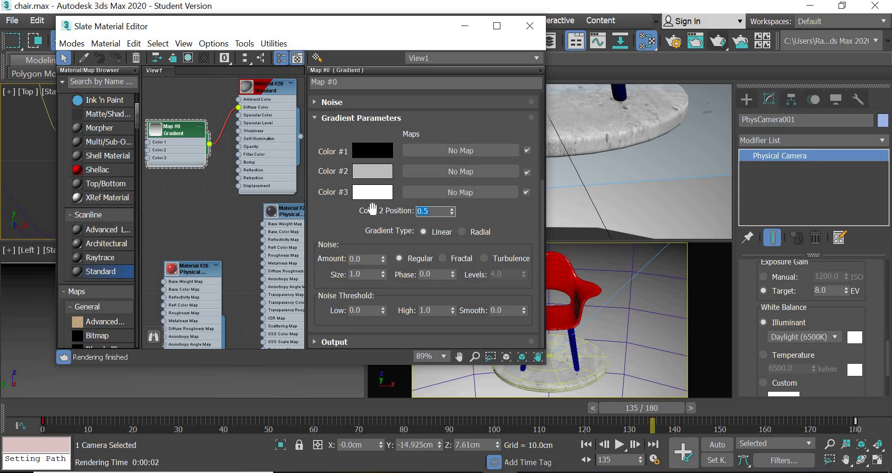
key("BackSpace")
key("Return")
left_click(660, 98)
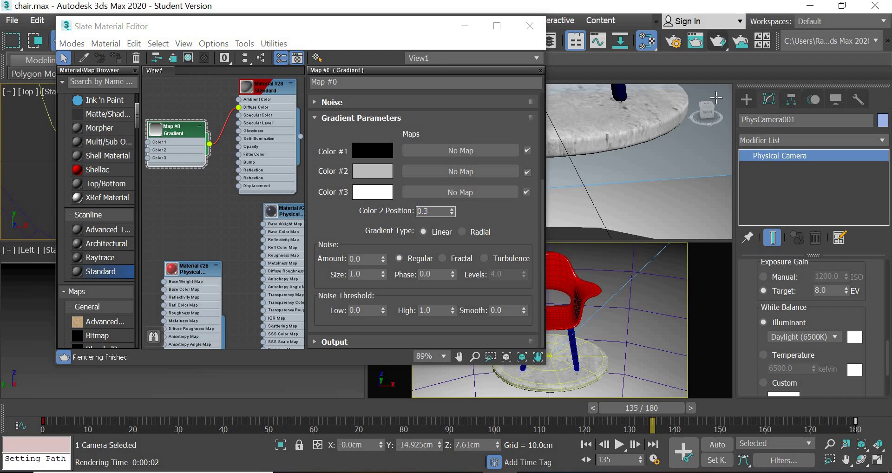
left_click(723, 41)
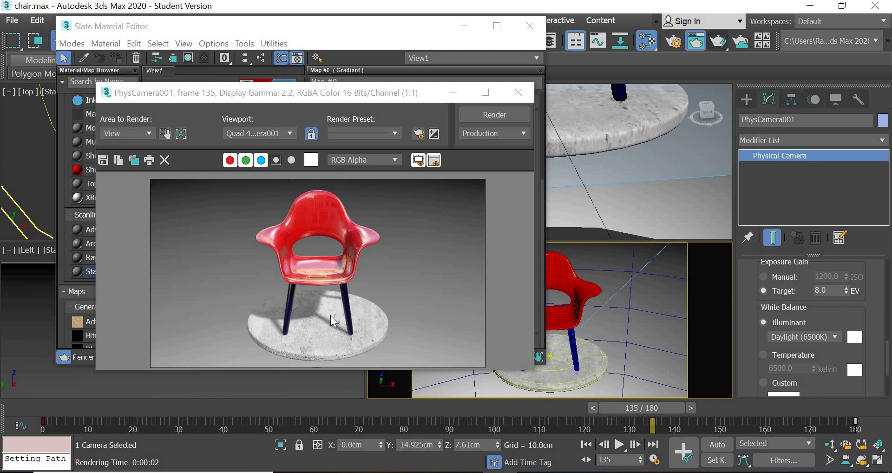
Close the frame window and material editor, rewind to frame 0, and select the chair
left_click(521, 100)
left_click(522, 28)
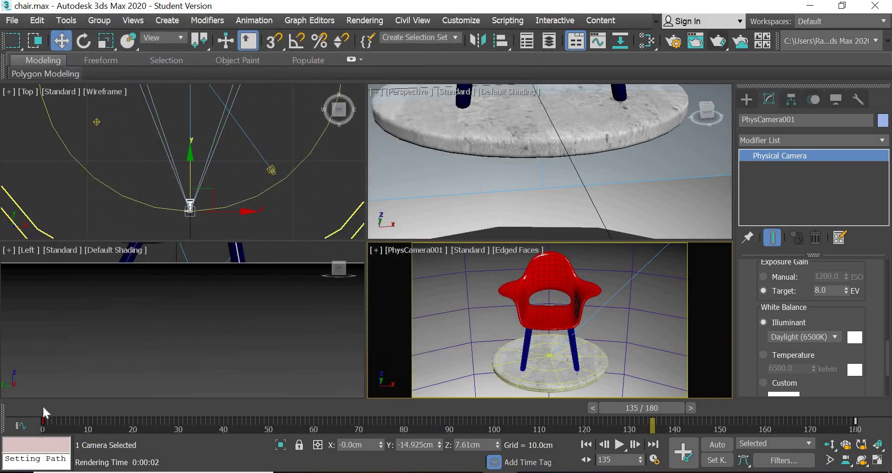
mouse_move(43, 406)
left_mouse_down()
mouse_move(557, 407)
mouse_move(41, 413)
left_mouse_up()
key("w")
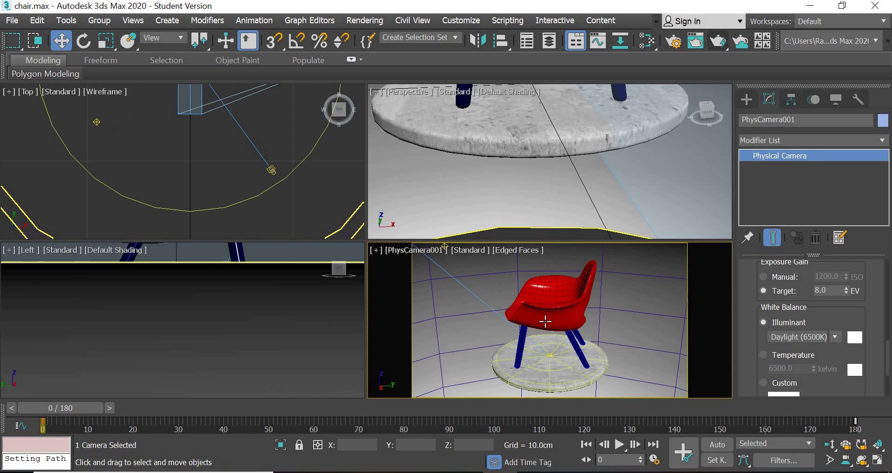
left_click(545, 321)
right_click(524, 305)
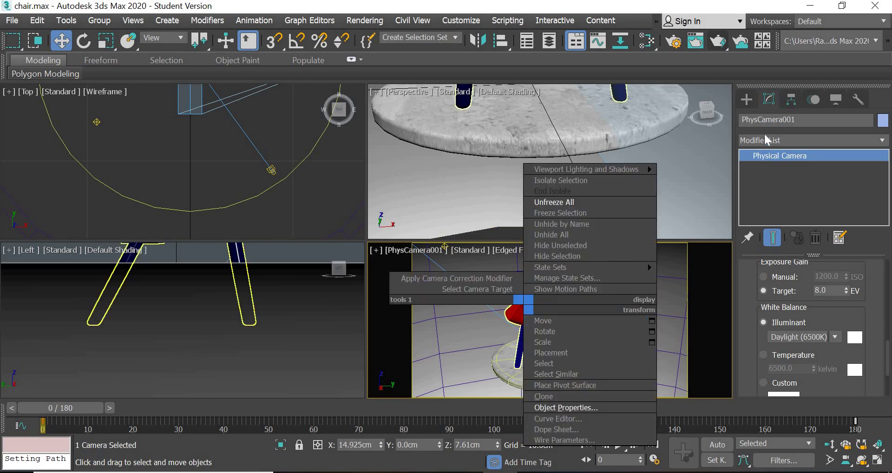
key("Escape")
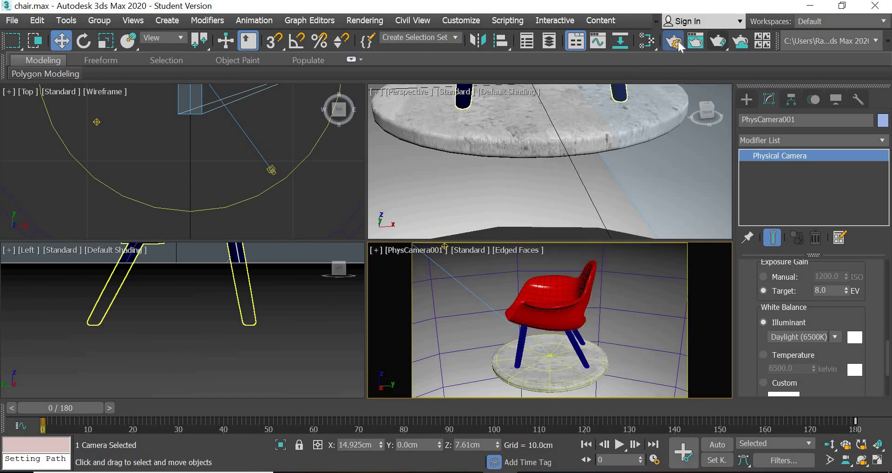
In Render Setup, set Time Output to Active Time Segment 0–180
left_click(679, 44)
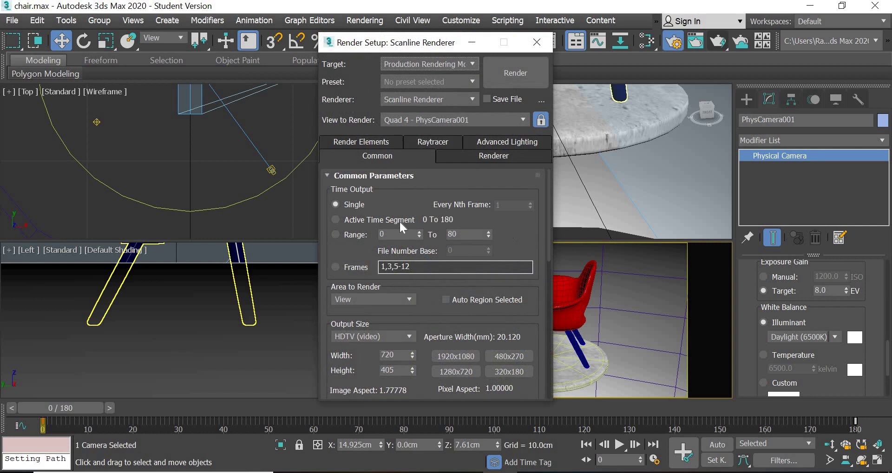
left_click(357, 218)
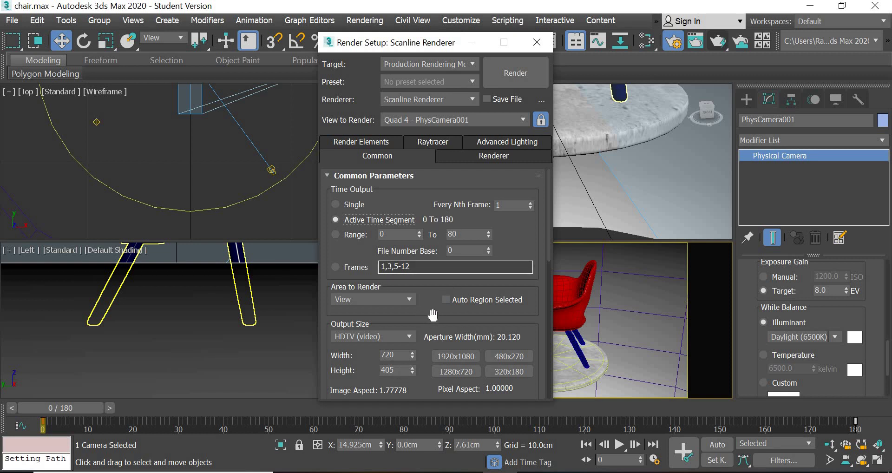
left_click_drag(431, 216, 453, 66)
scroll(474, 160, "down", 5)
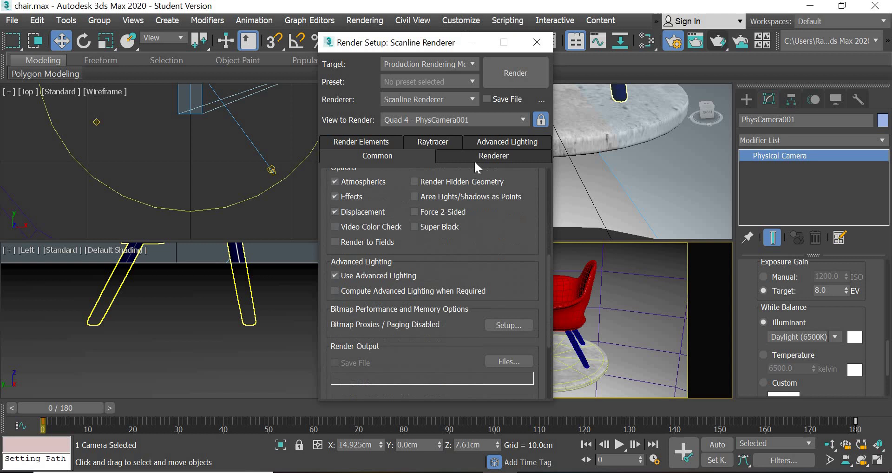
Choose AVI as the render output type with the MJPEG Compressor codec
left_click(525, 307)
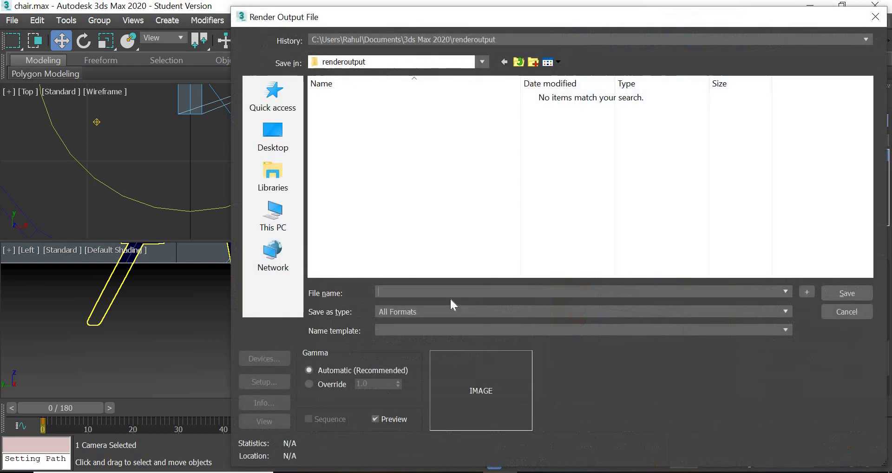
left_click(411, 311)
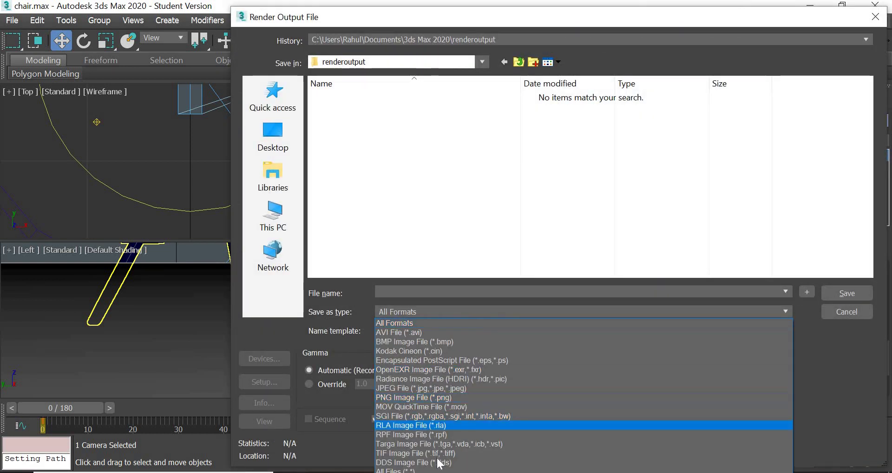
left_click(409, 333)
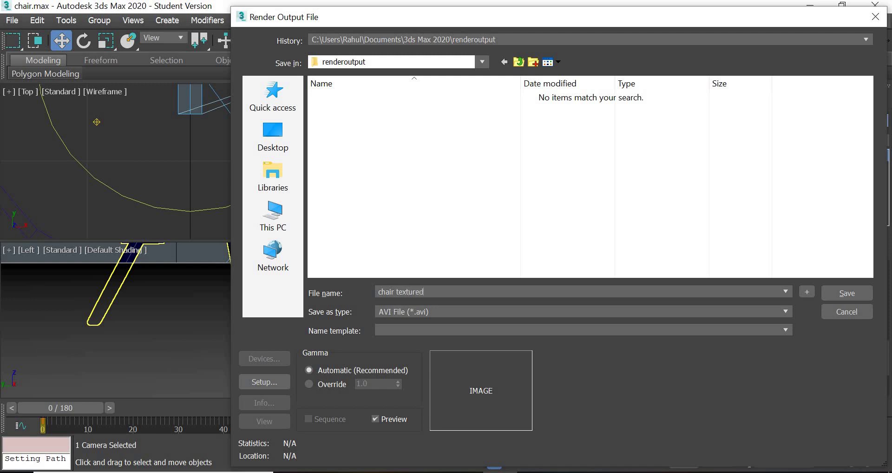
left_click(273, 381)
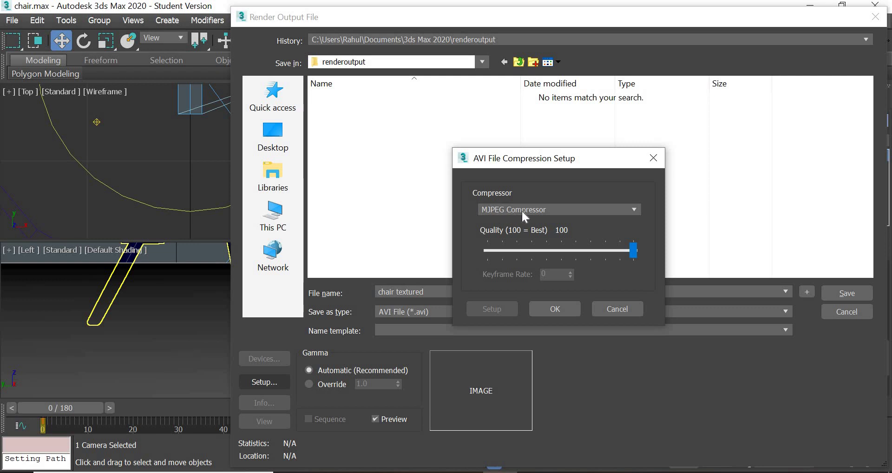
left_click(535, 212)
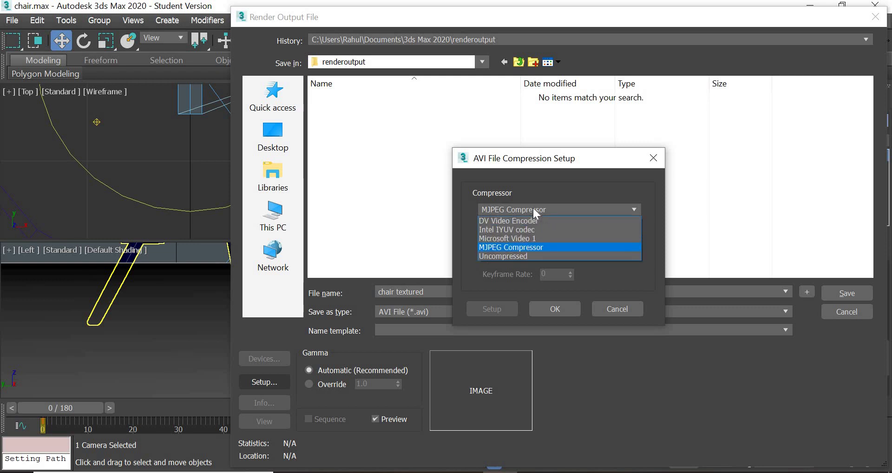
left_click(533, 209)
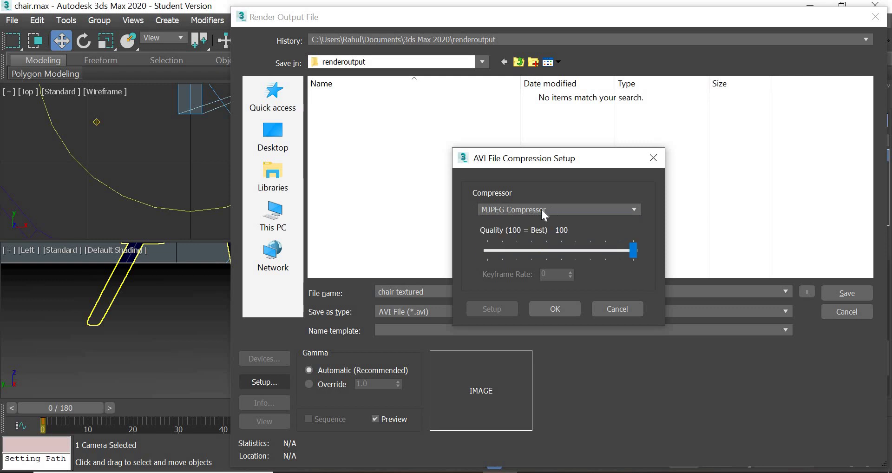
left_click(556, 310)
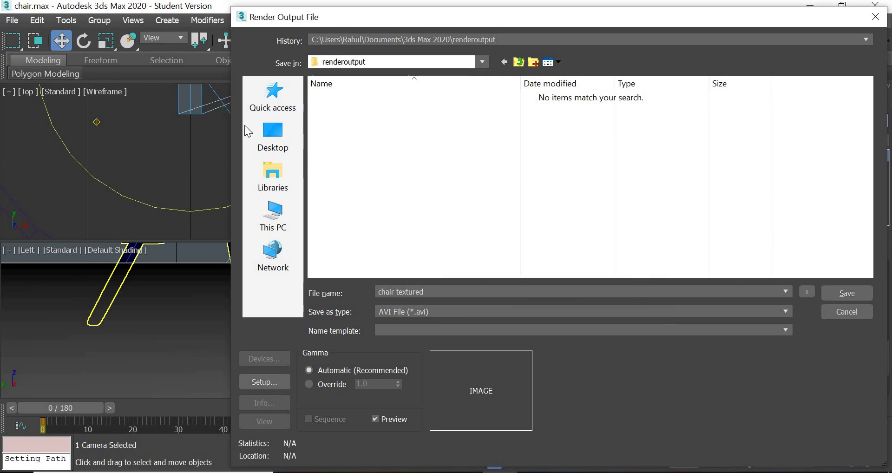
Save the output as 'chair textured turntable' in 3d modelling > chair, keeping MJPEG quality 100
left_click(269, 135)
double_click(350, 211)
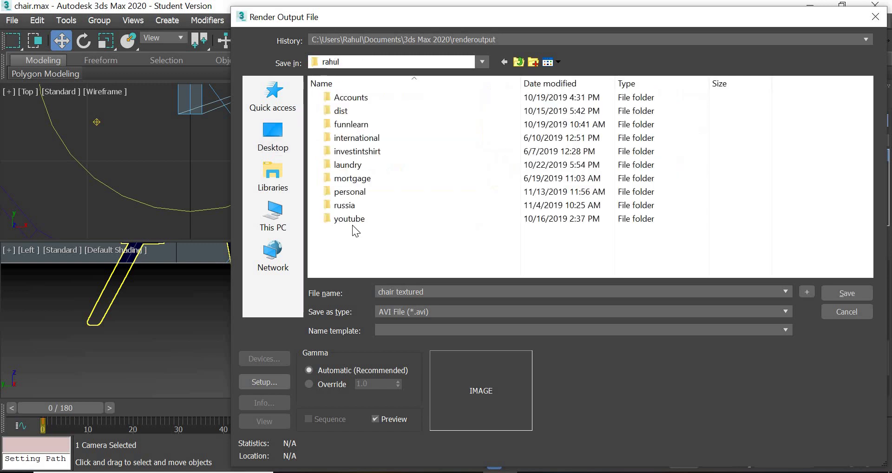
double_click(349, 218)
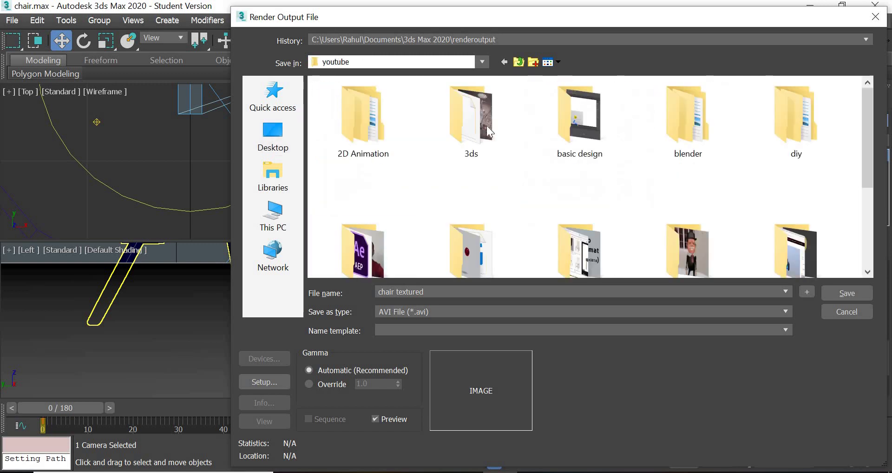
double_click(470, 139)
double_click(355, 96)
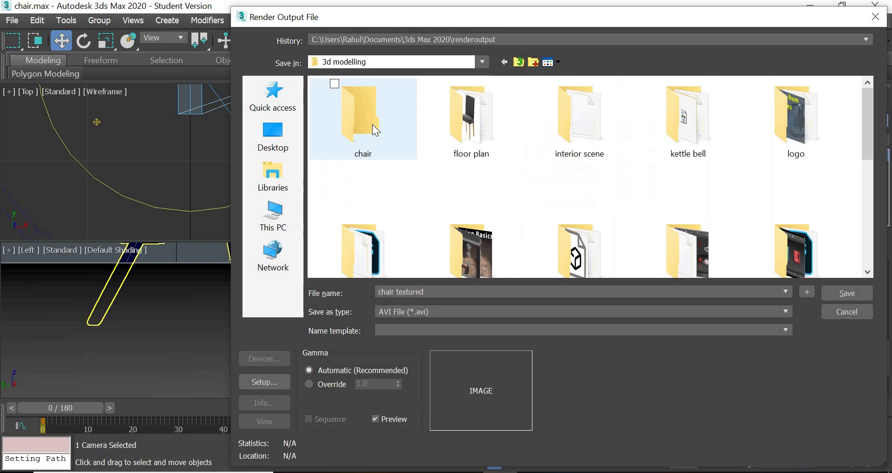
double_click(372, 125)
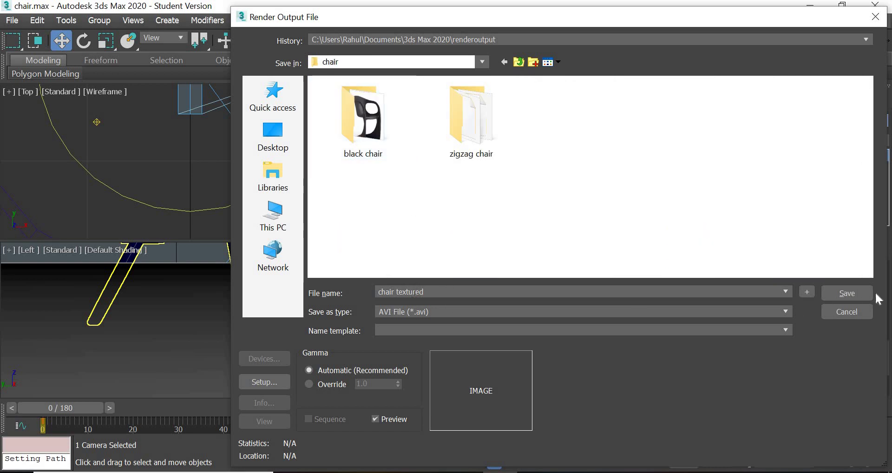
left_click(470, 292)
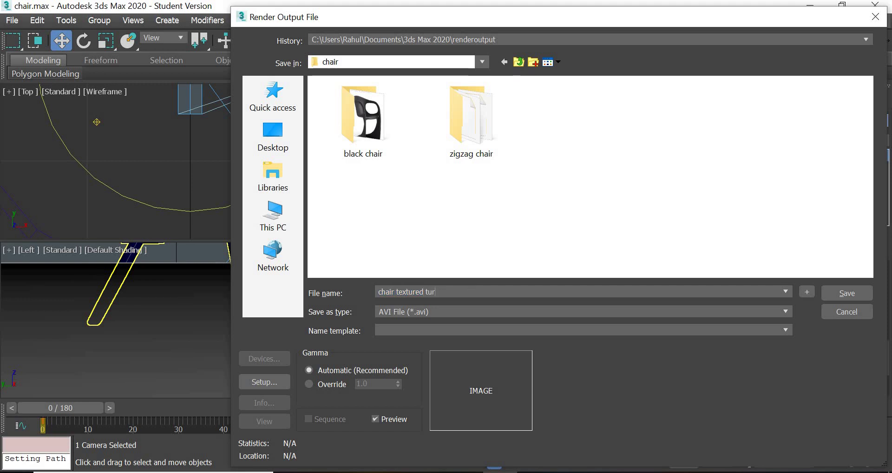
type("turntable")
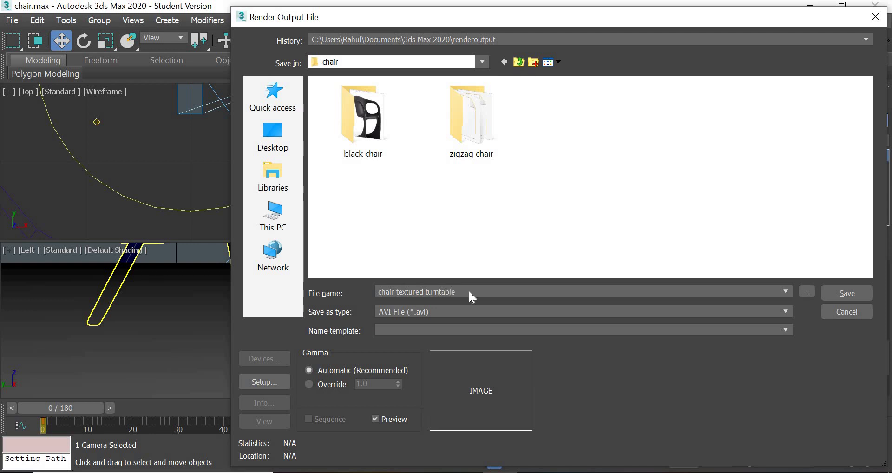
key("Return")
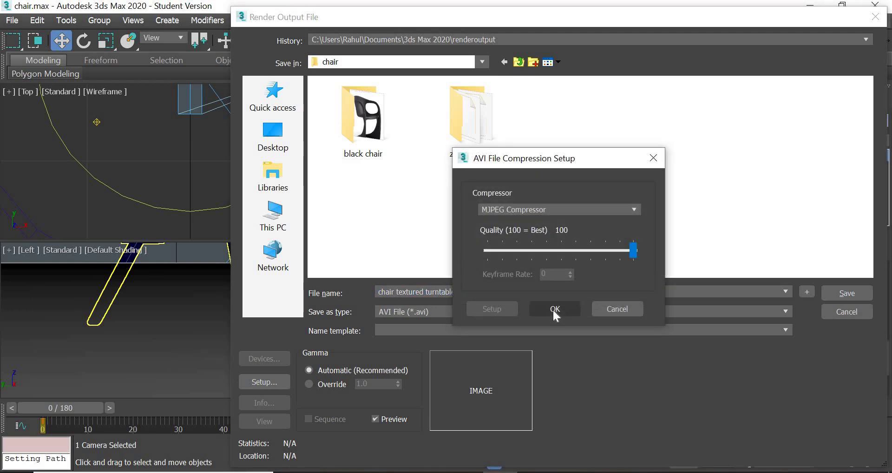
left_click(553, 308)
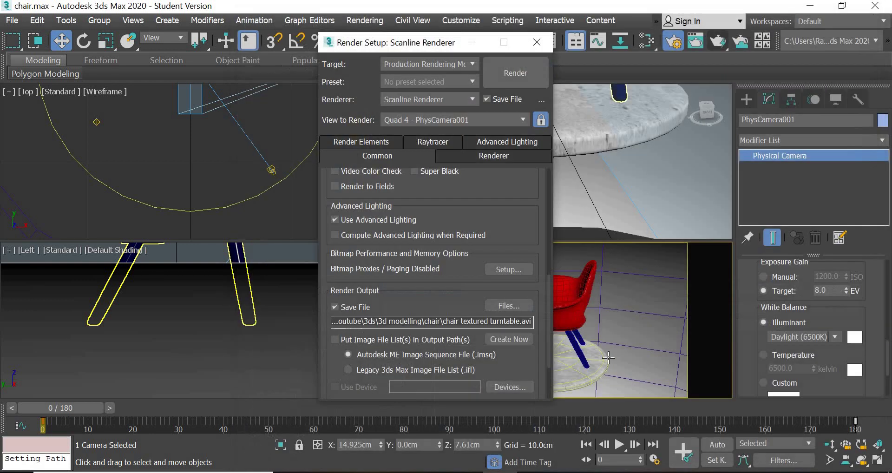
Lock rendering to the camera view, start the turntable render, and cancel it after frame 5
left_click(541, 119)
left_click(515, 70)
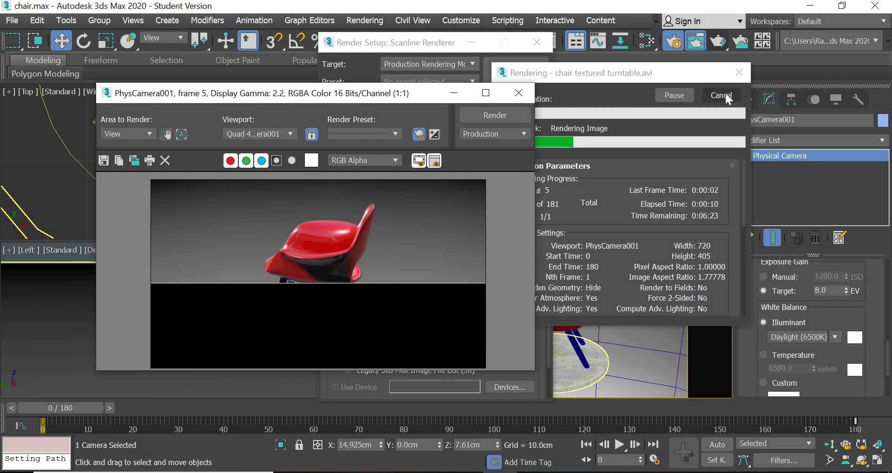
left_click(721, 96)
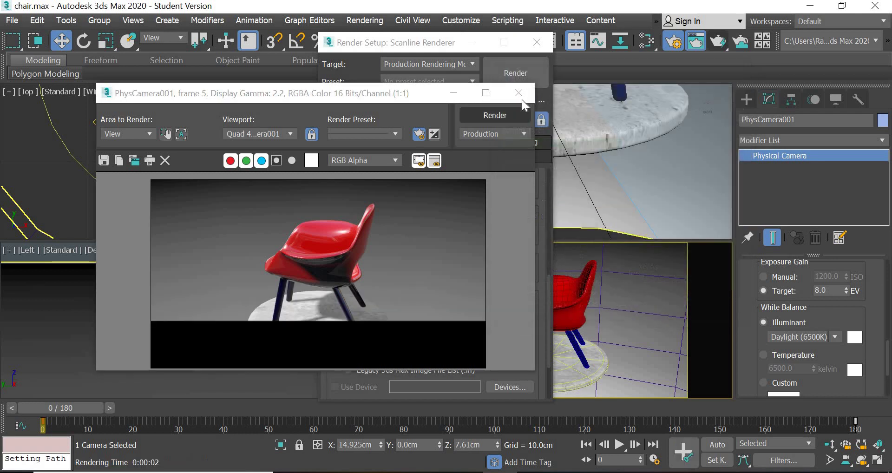
Close the render windows, scrub the animation to frame 135, and adjust the top view
left_click(536, 42)
left_click(293, 192)
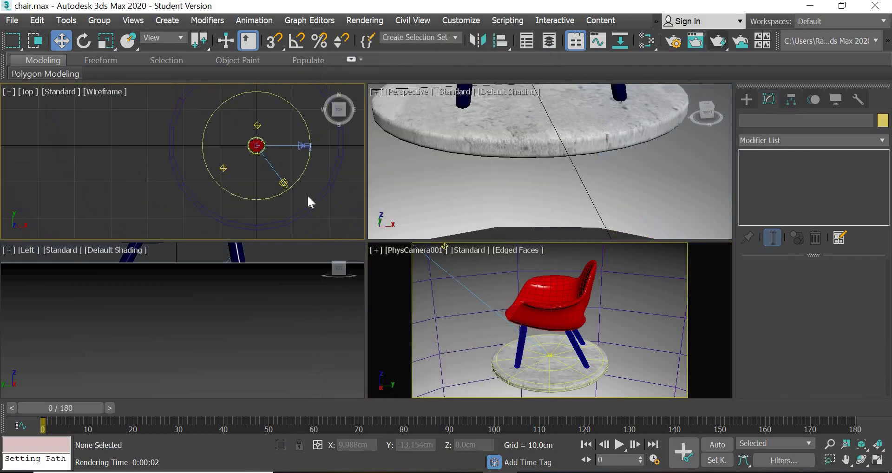
left_click_drag(60, 407, 191, 407)
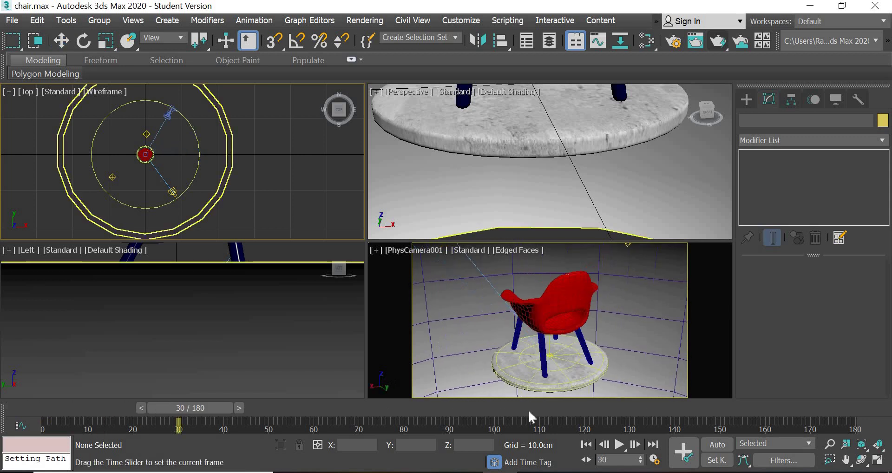
left_click_drag(528, 410, 642, 409)
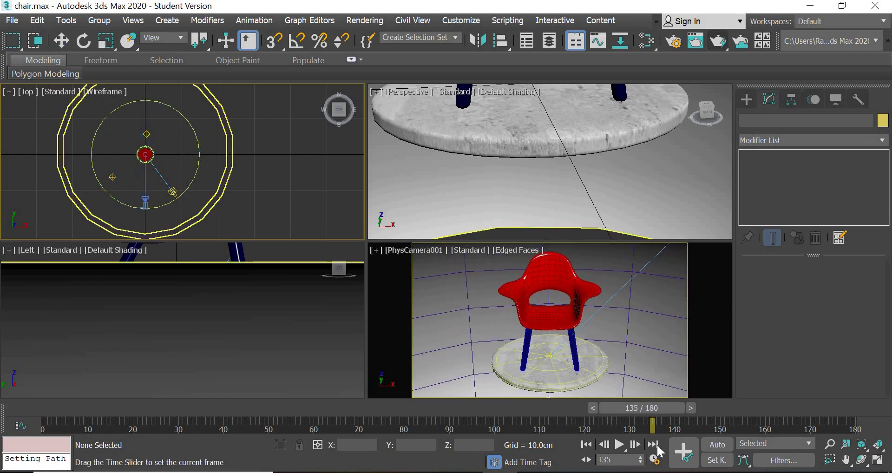
key("w")
middle_click_drag(205, 207, 216, 207)
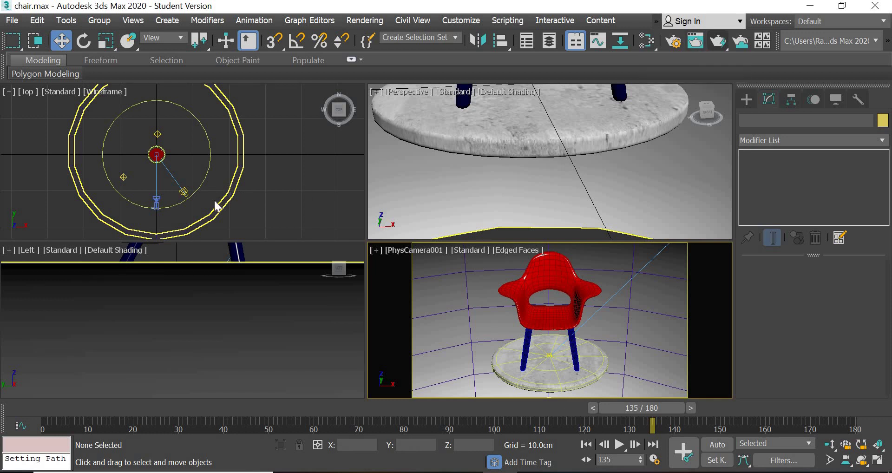
scroll(276, 202, "down", 2)
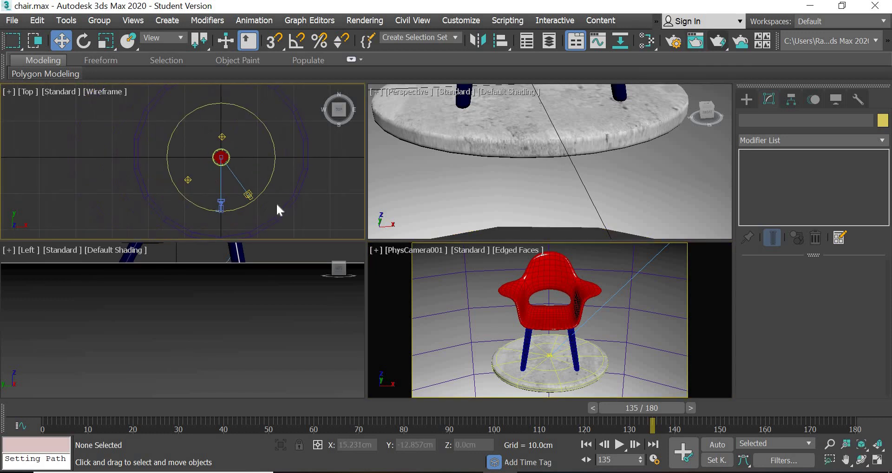
scroll(256, 190, "up", 5)
left_click_drag(166, 47, 384, 46)
Link the omni light Omni001 as a child of the directional light Direct001
left_click(67, 41)
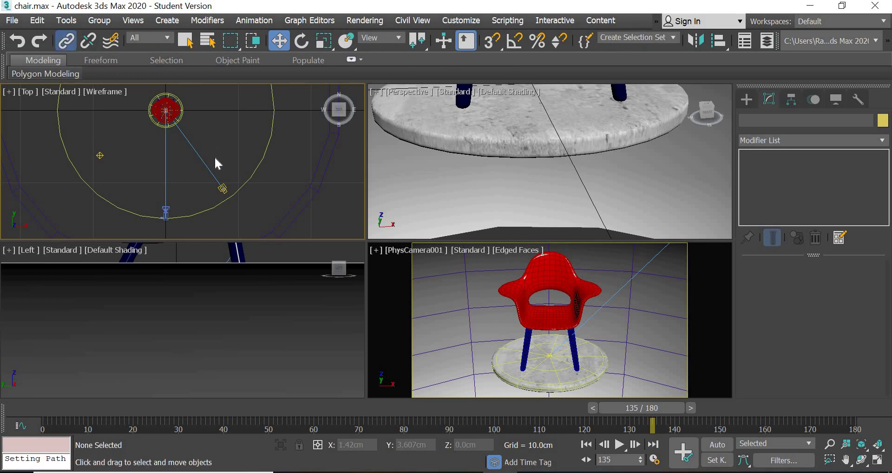
left_click(221, 188)
left_click(162, 211)
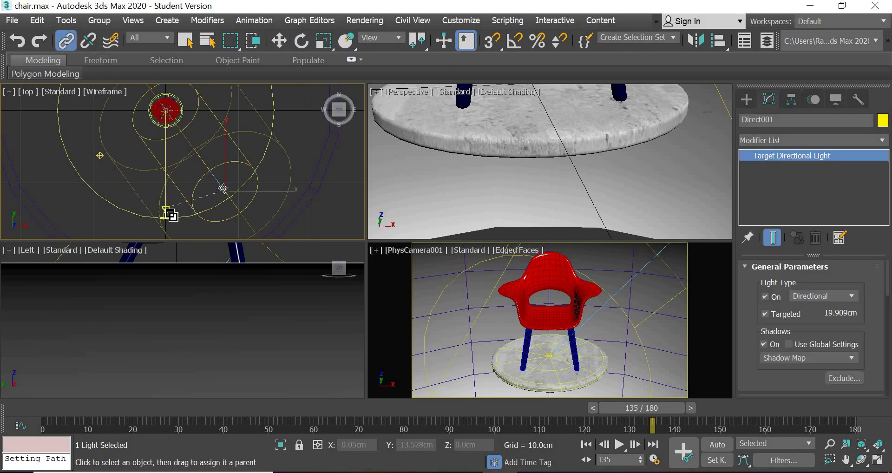
left_click_drag(102, 156, 167, 213)
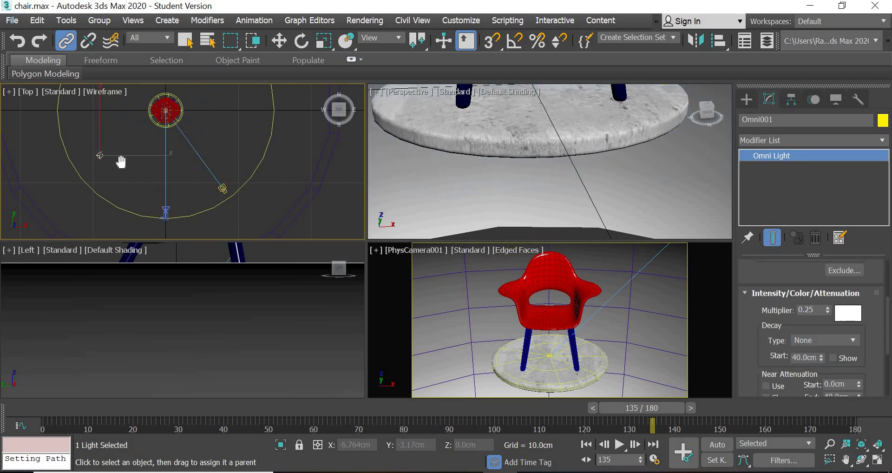
middle_click_drag(116, 132, 121, 163)
scroll(197, 135, "down", 3)
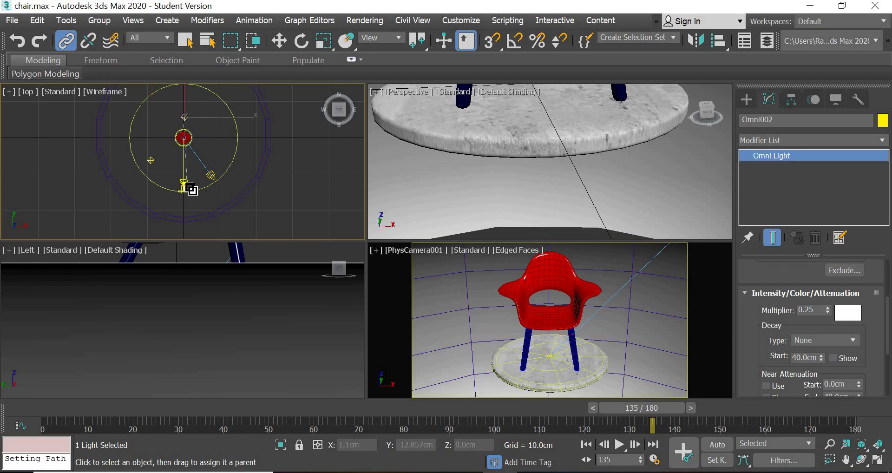
left_click(260, 270)
Scrub the animation back to frame 0, return to Select and Move, and save the scene
left_click_drag(592, 413, 242, 403)
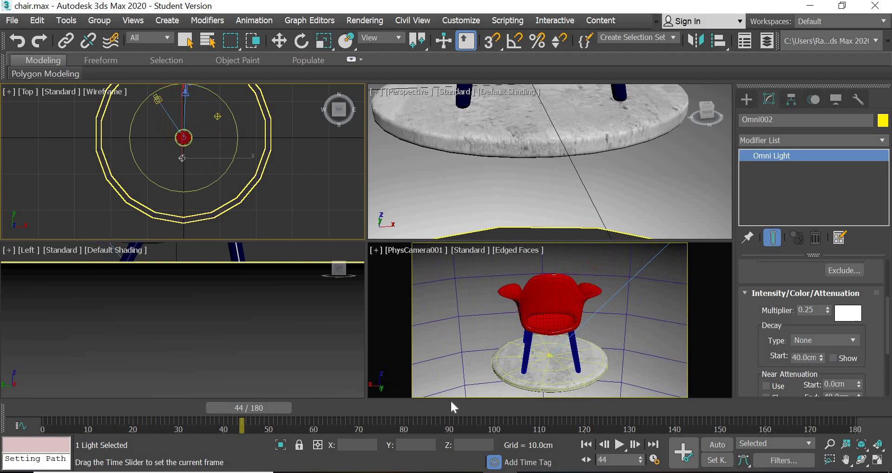
left_click_drag(454, 408, 31, 318)
left_click(65, 41)
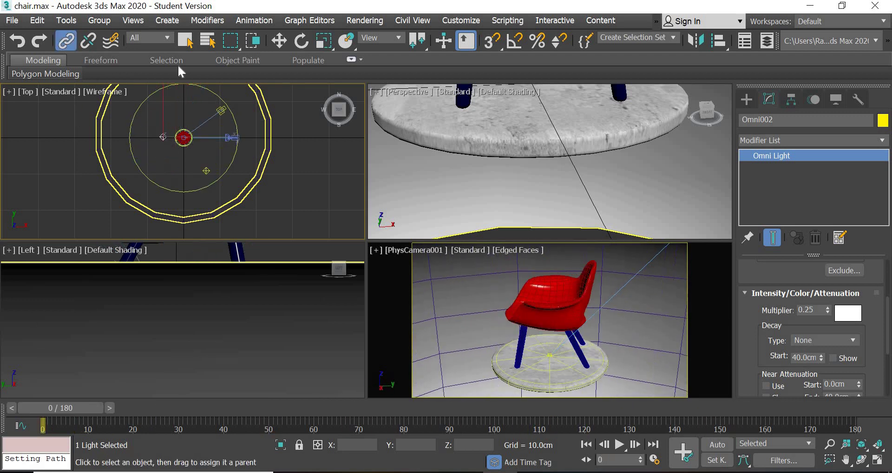
left_click(278, 41)
left_click(289, 186)
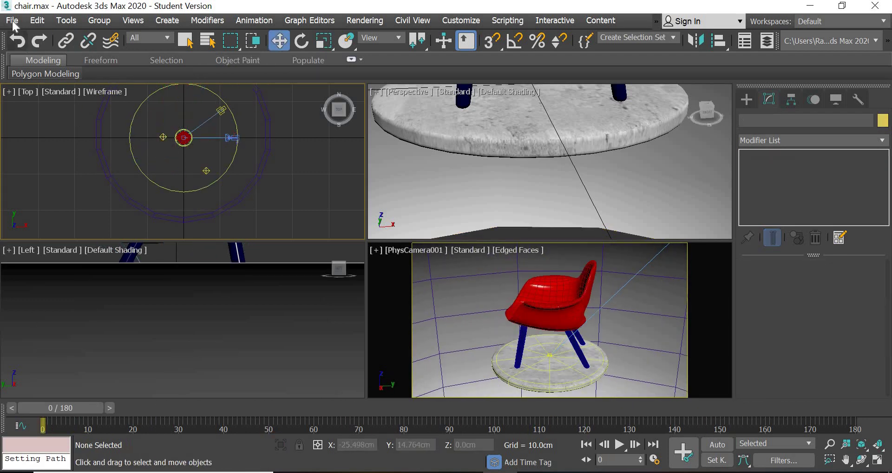
left_click(13, 20)
left_click(44, 122)
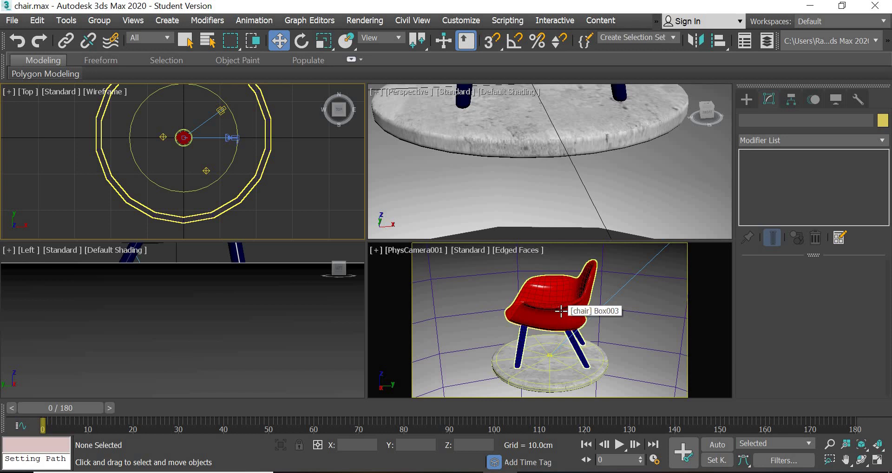
Add two Standard material nodes and name the first one 'wire'
key("m")
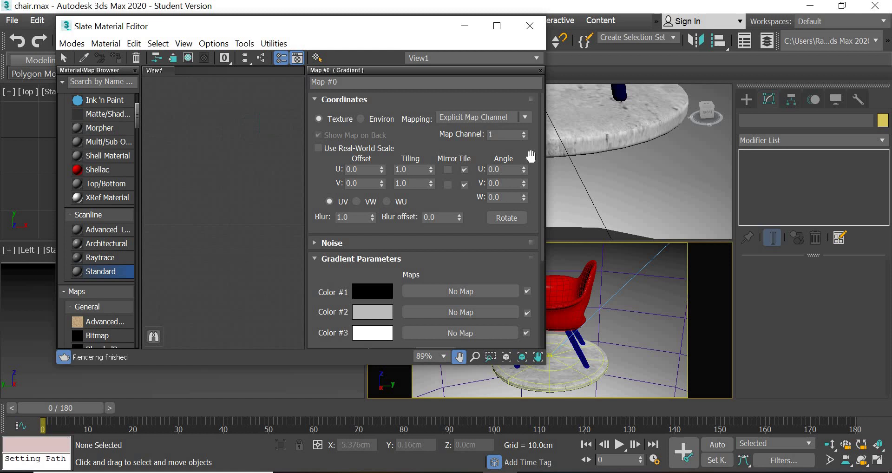
left_click_drag(109, 272, 205, 117)
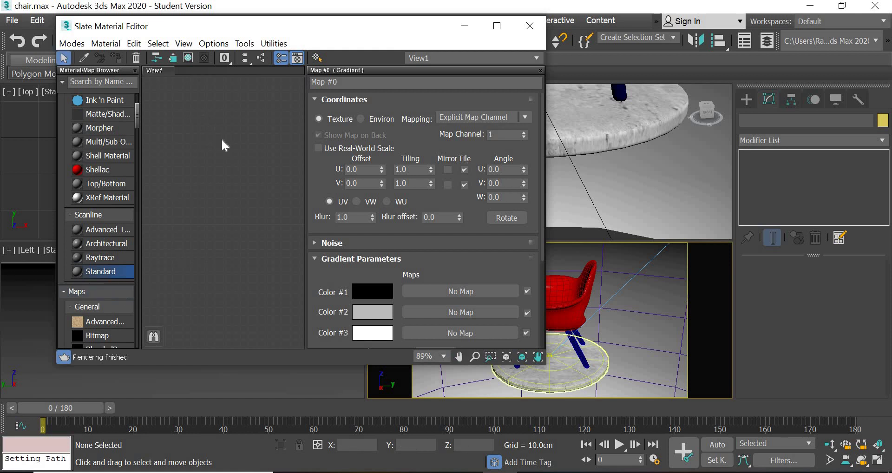
left_click_drag(103, 273, 288, 128)
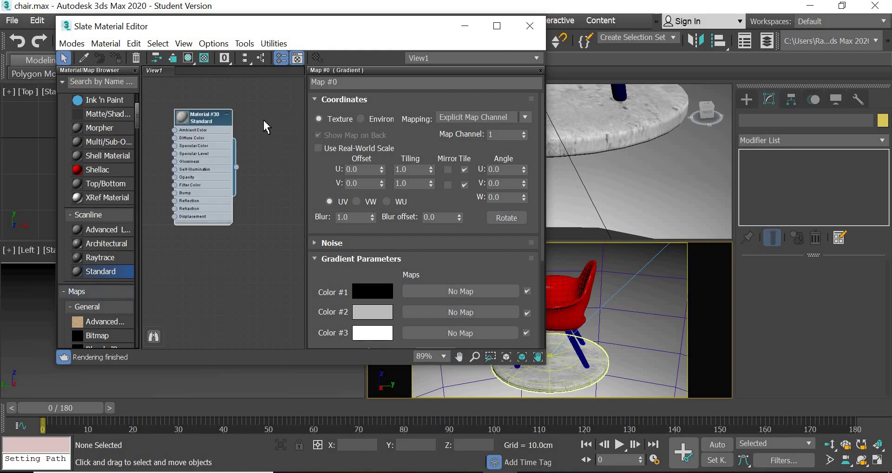
double_click(208, 120)
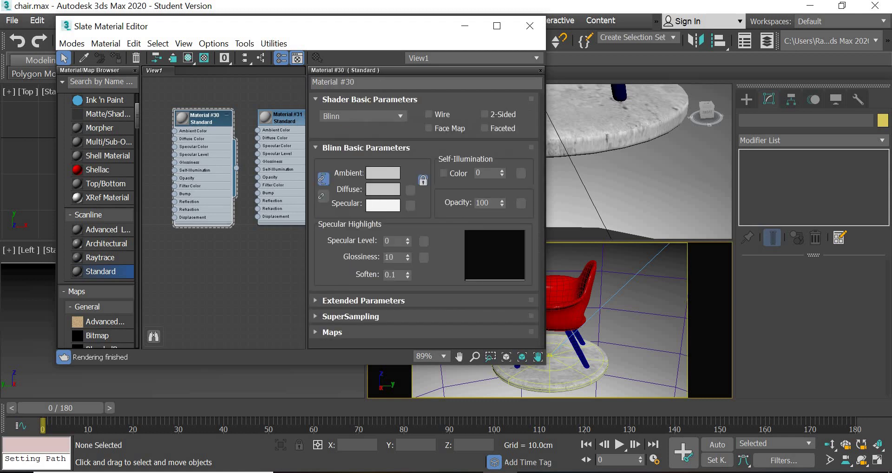
type("wire")
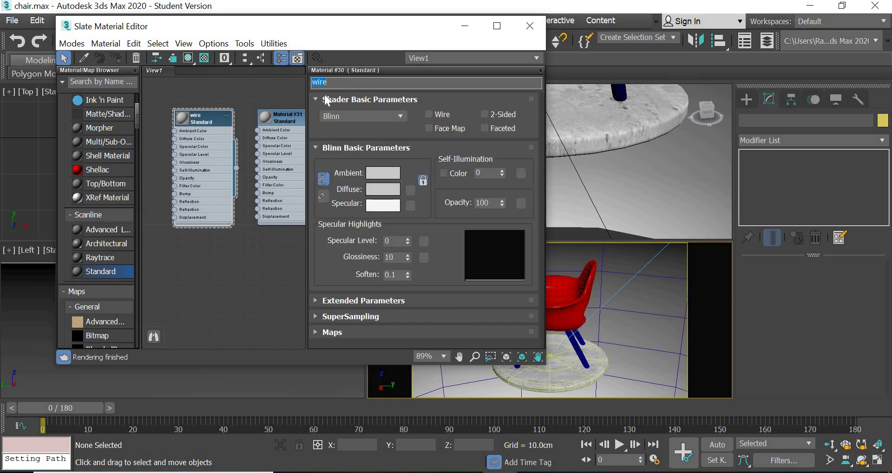
left_click(350, 82)
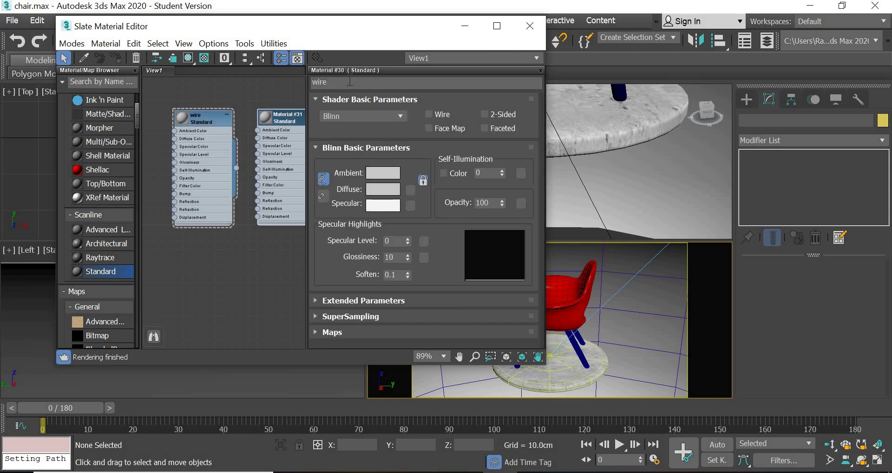
Rename the second material 'wire plaain' and open the wire material's Diffuse colour picker
left_click(281, 118)
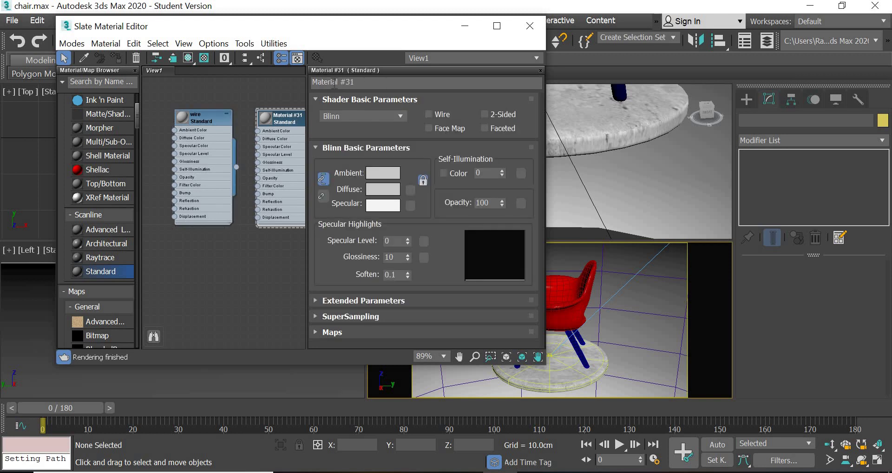
type("wire plaain")
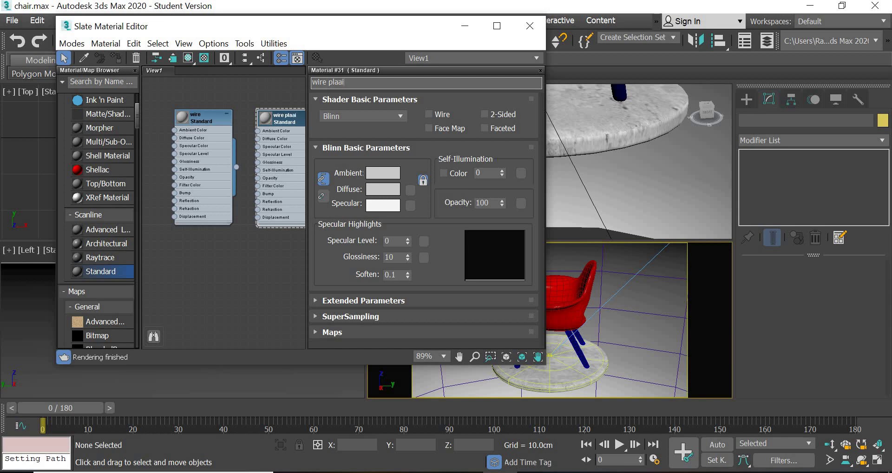
left_click(207, 122)
double_click(208, 123)
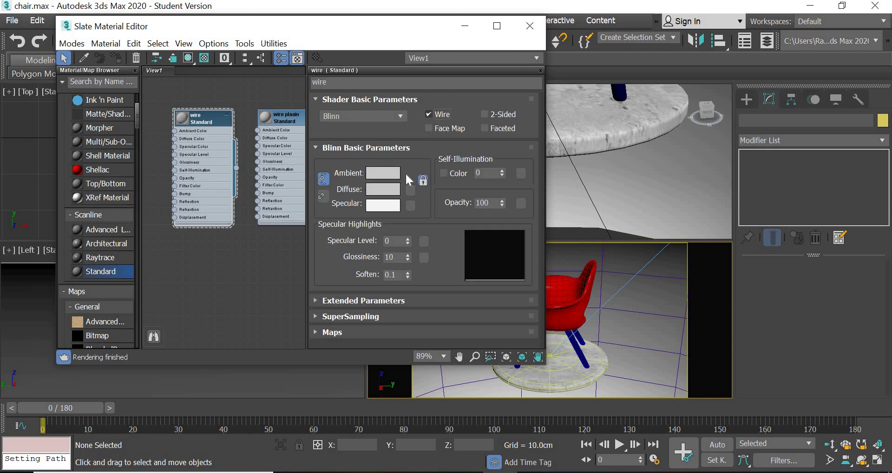
left_click(380, 188)
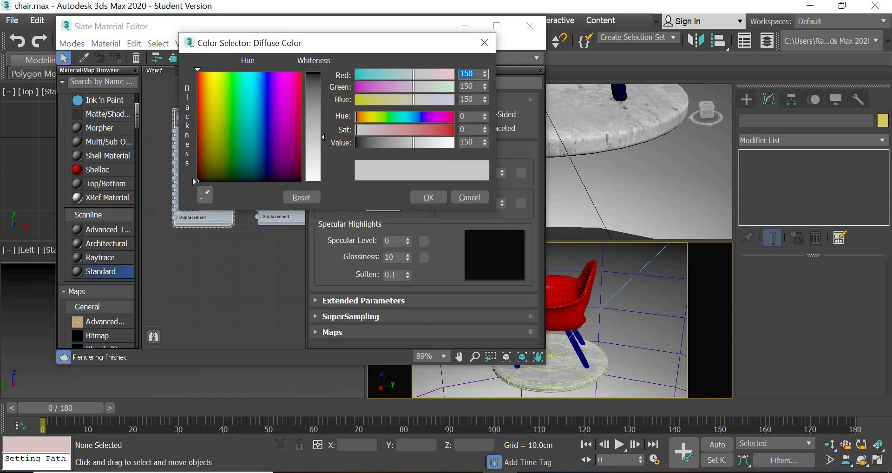
Set the wire material's diffuse Value to 23, then rename the chair group 'chair wire'
left_click_drag(313, 137, 313, 82)
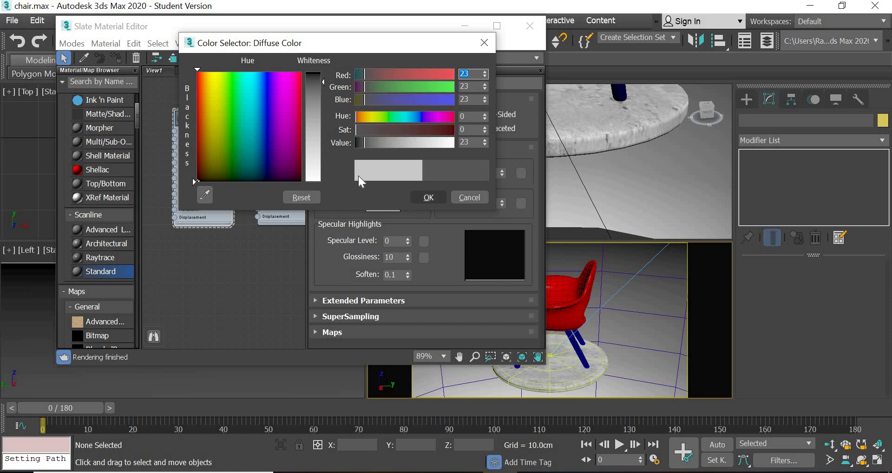
left_click(428, 197)
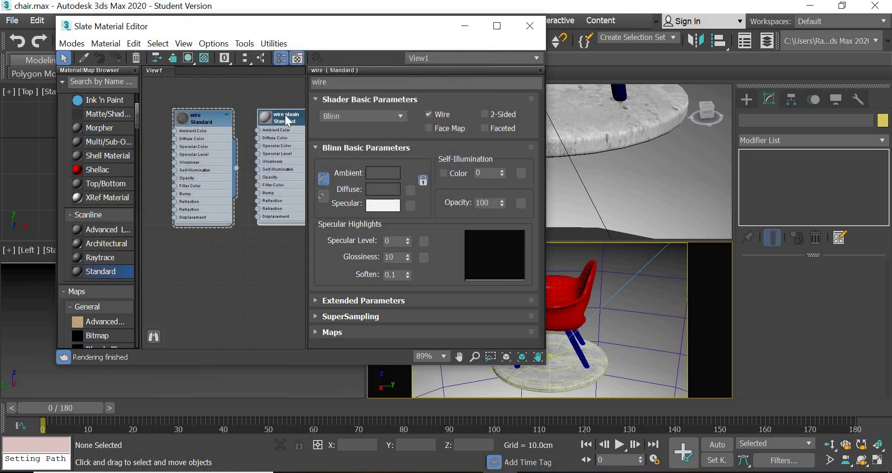
left_click(583, 295)
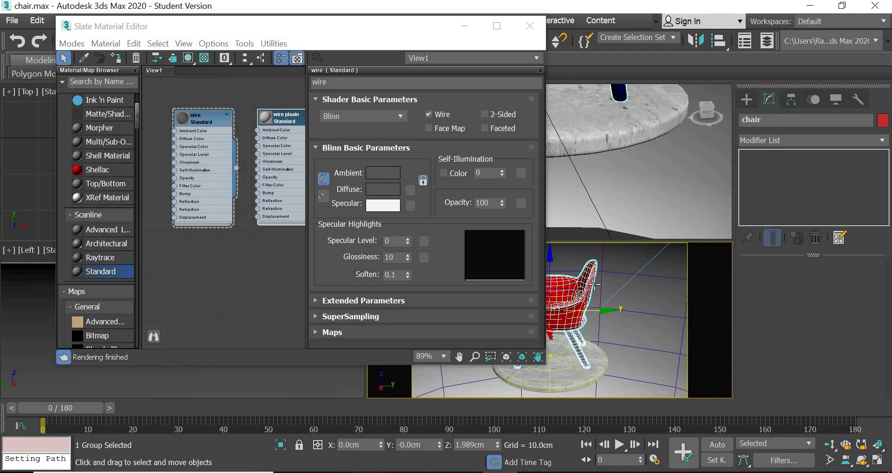
left_click(795, 120)
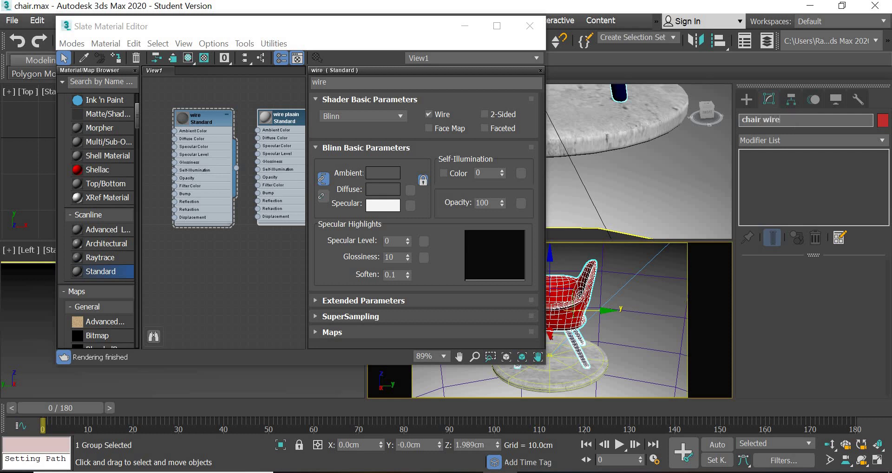
type("wire")
key("Return")
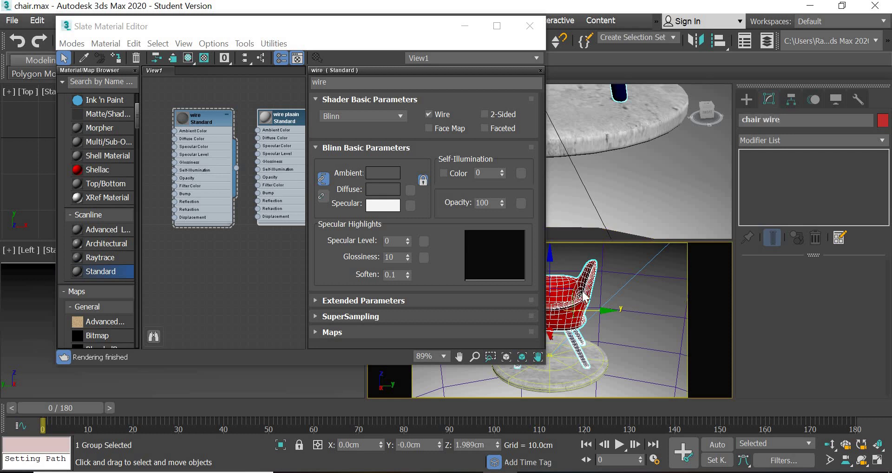
right_click(584, 295)
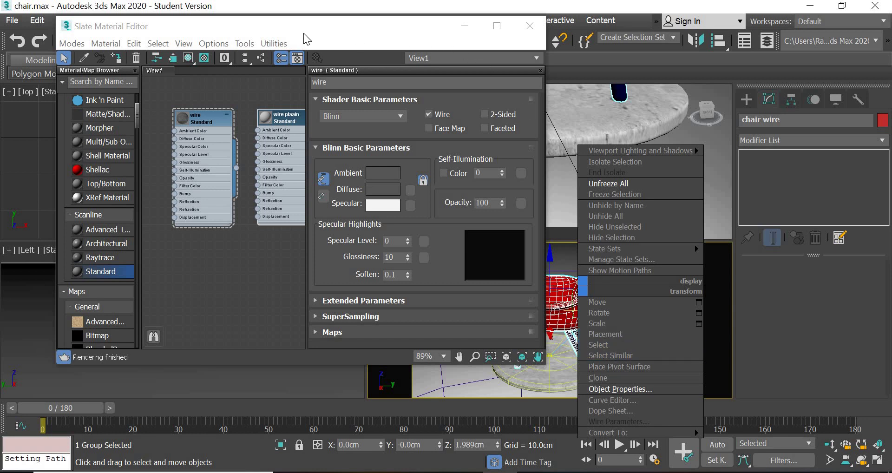
Clone the chair as an independent Copy named 'chair plain'
left_click(367, 32)
left_click_drag(194, 29, 20, 38)
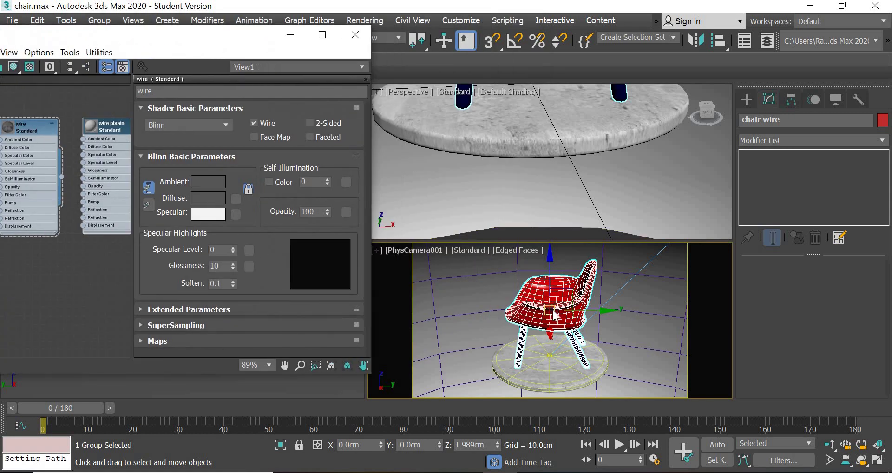
right_click(552, 308)
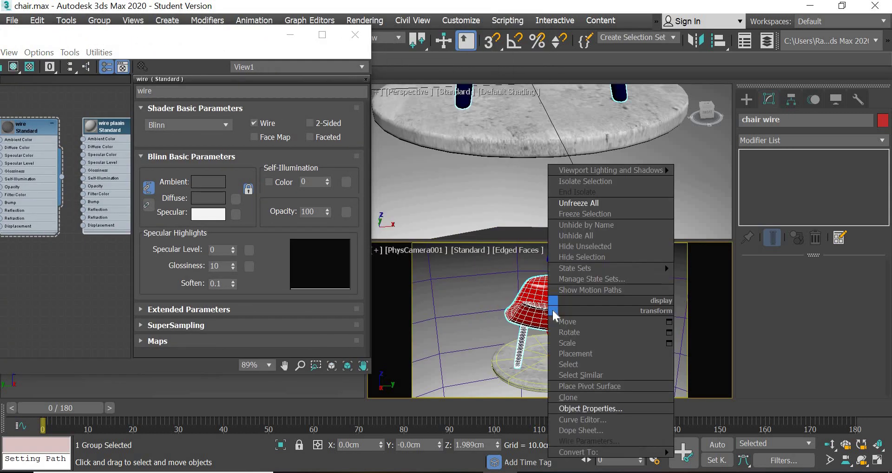
left_click(568, 397)
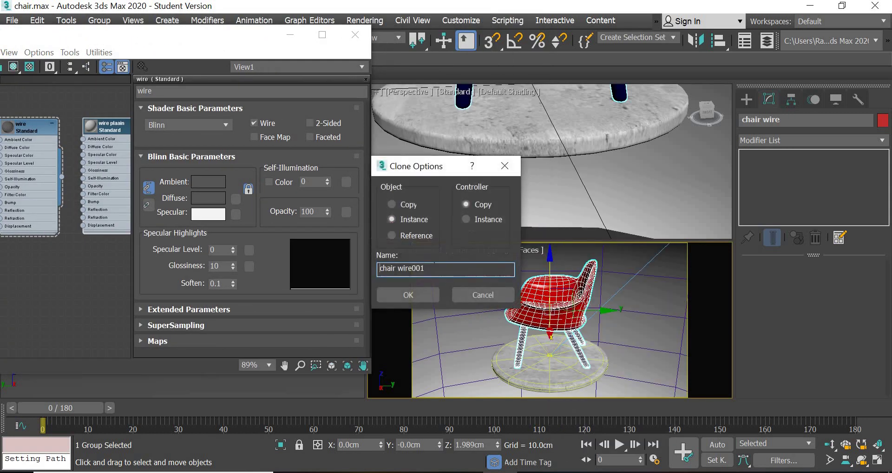
left_click(411, 205)
left_click_drag(424, 269, 398, 269)
type("plain")
key("Return")
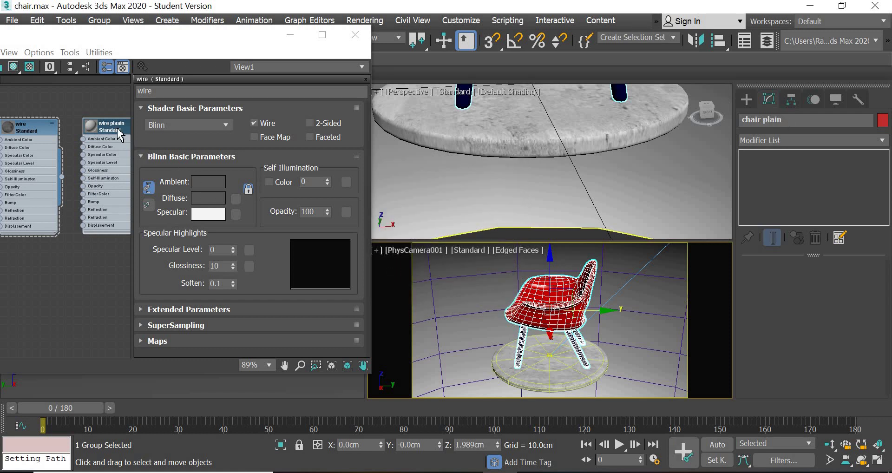
Assign the 'wire plaain' material to chair plain and the 'wire' material to chair wire
right_click(110, 126)
left_click(180, 132)
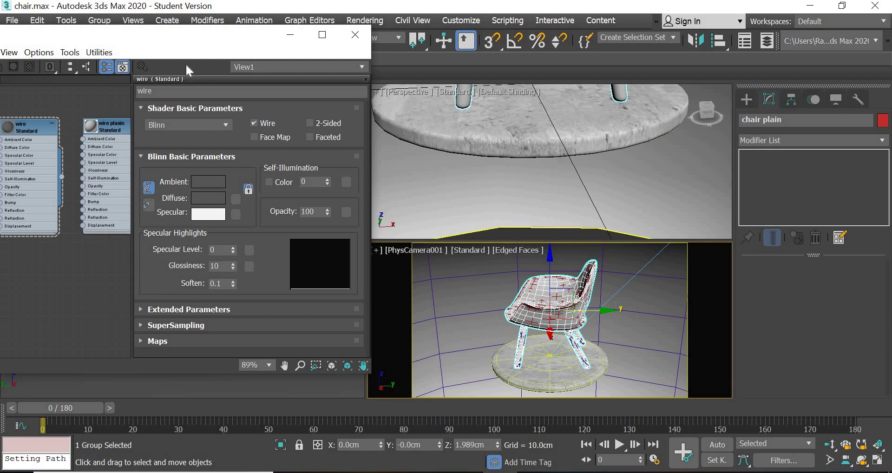
left_click_drag(199, 35, 207, 182)
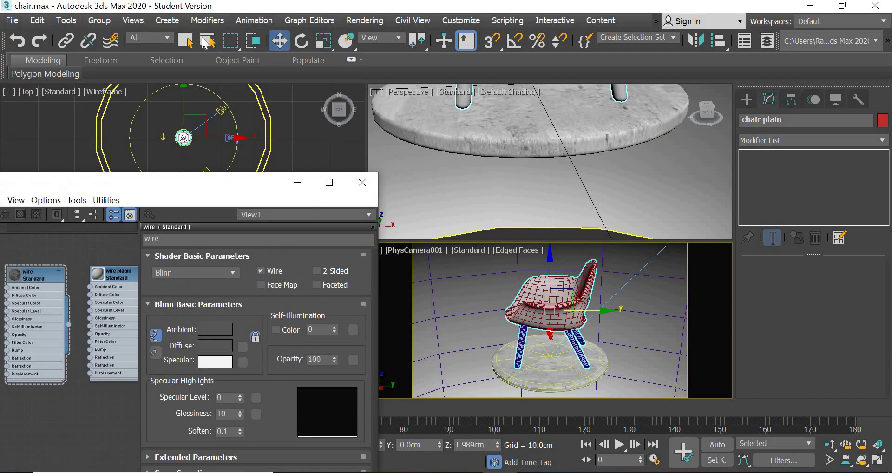
left_click(208, 41)
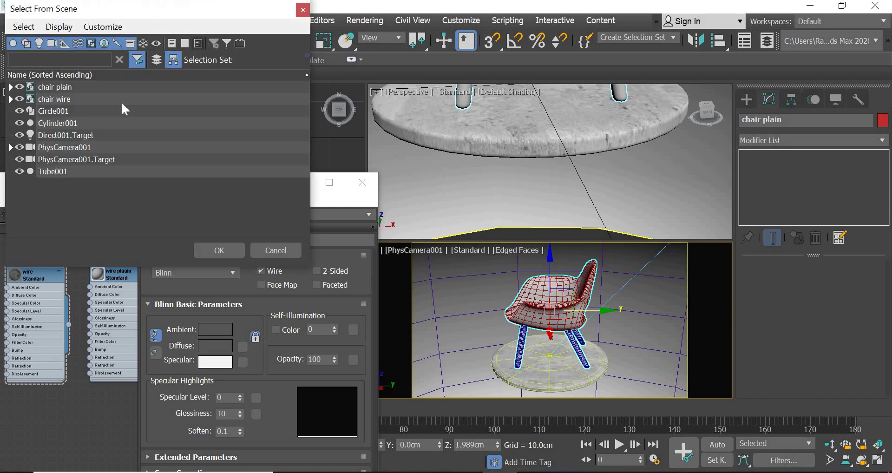
left_click(71, 96)
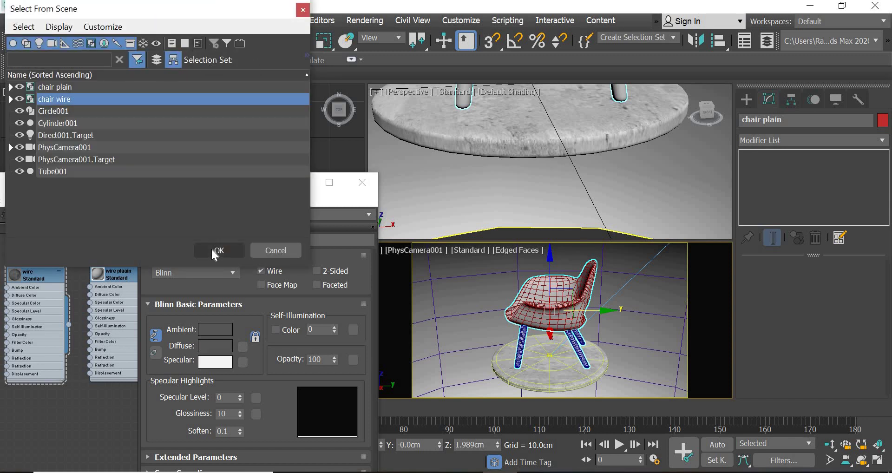
left_click(211, 248)
right_click(27, 274)
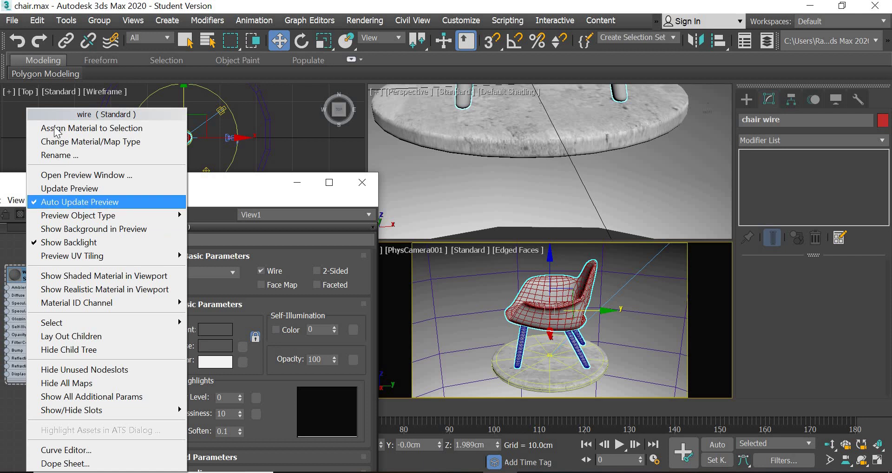
left_click(83, 128)
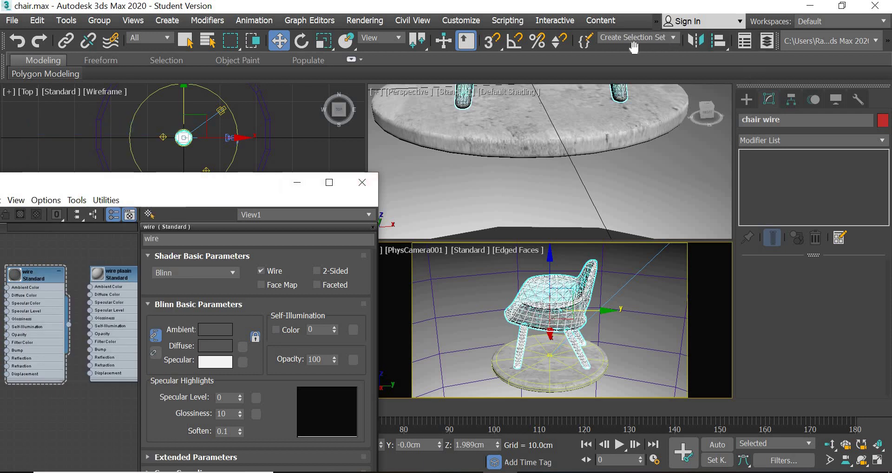
left_click_drag(493, 40, 278, 44)
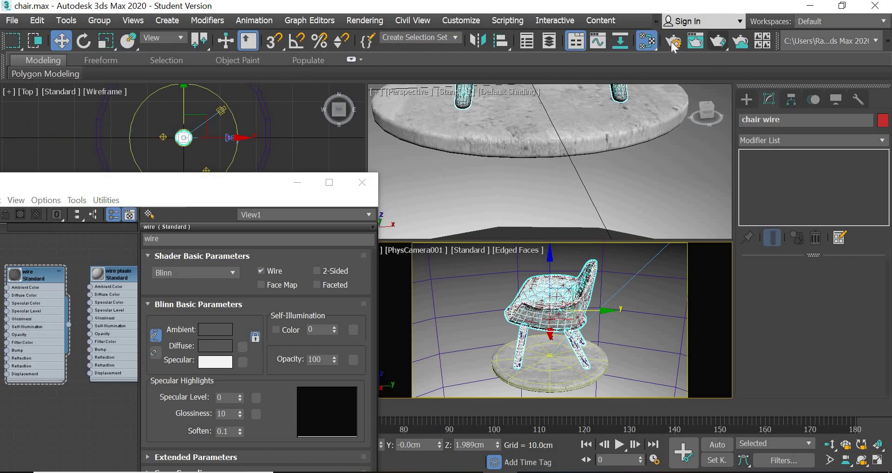
Turn off Save File in Render Setup and decline the no-output-file render warning
left_click(674, 43)
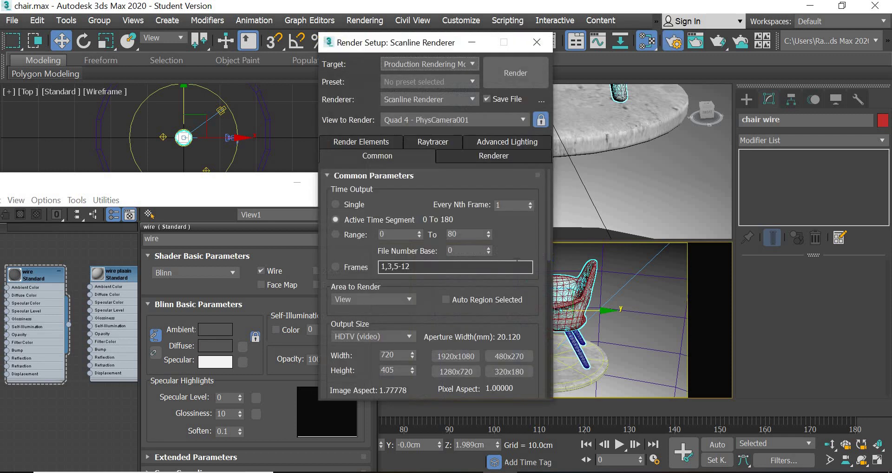
scroll(362, 354, "down", 10)
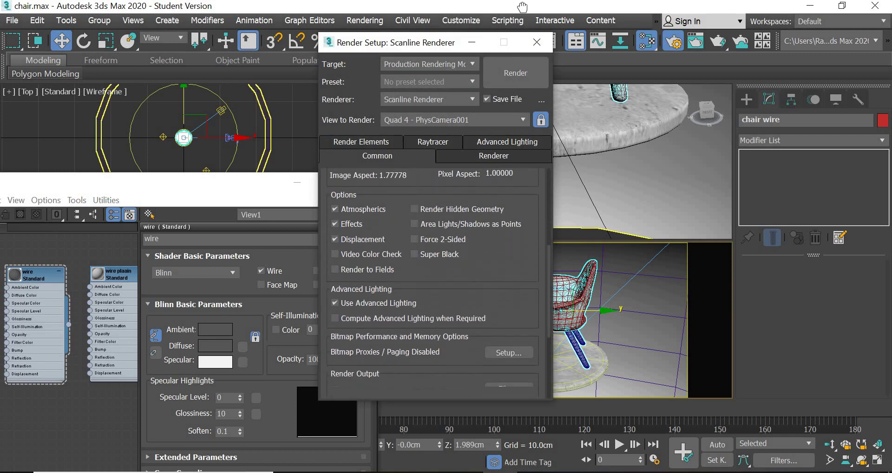
left_click(354, 359)
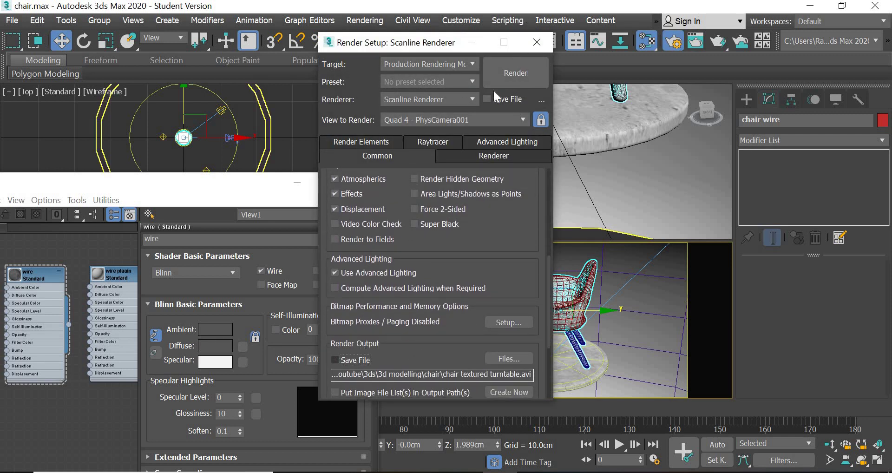
left_click(514, 70)
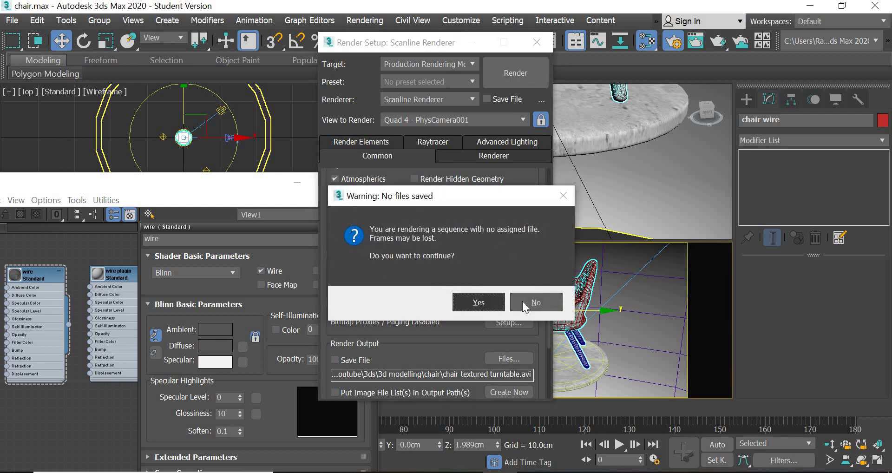
left_click(537, 302)
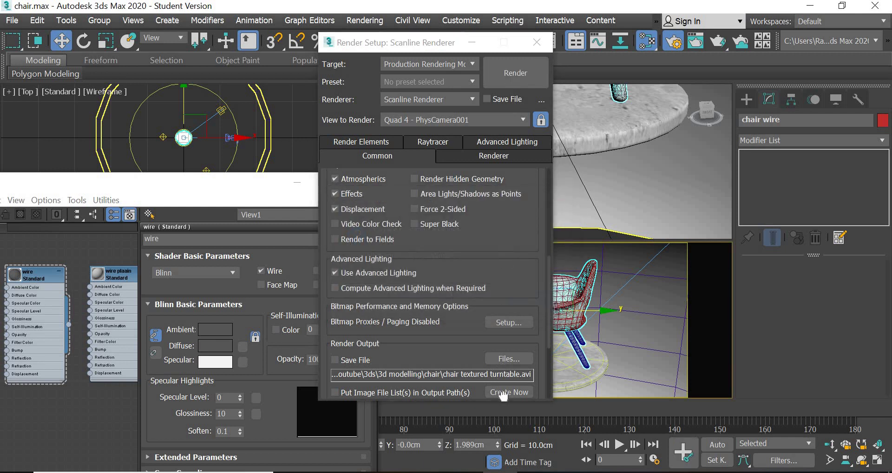
Set time output to Single, render frame 0 from the camera, inspect it, and close it
scroll(515, 192, "up", 10)
scroll(334, 179, "up", 1)
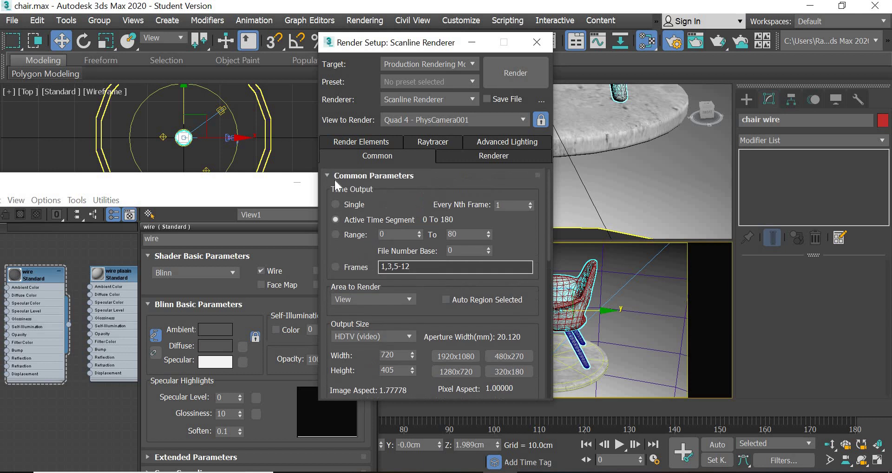
left_click(360, 205)
left_click(516, 73)
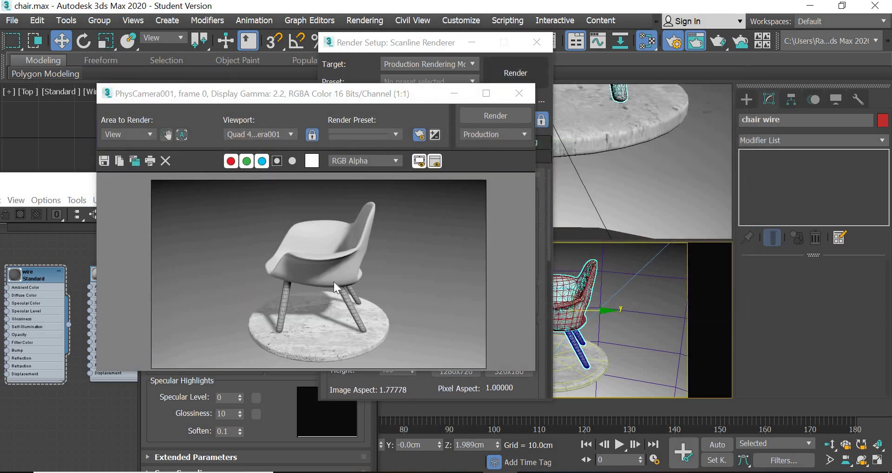
scroll(331, 282, "up", 2)
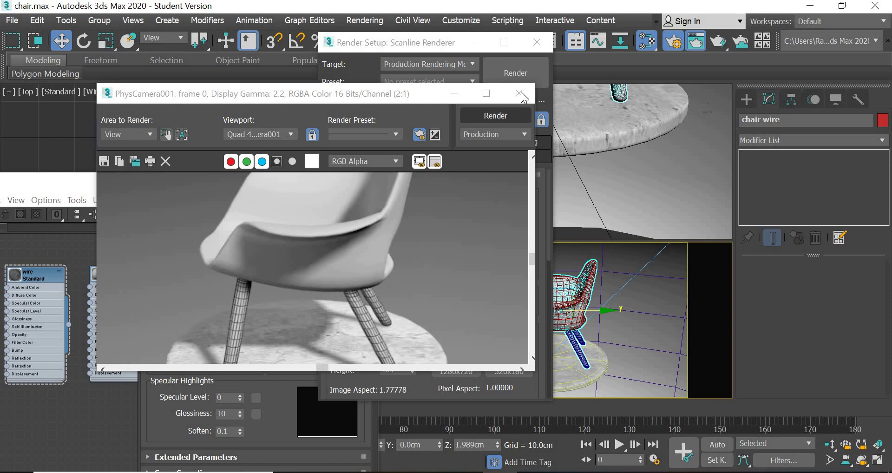
left_click(520, 95)
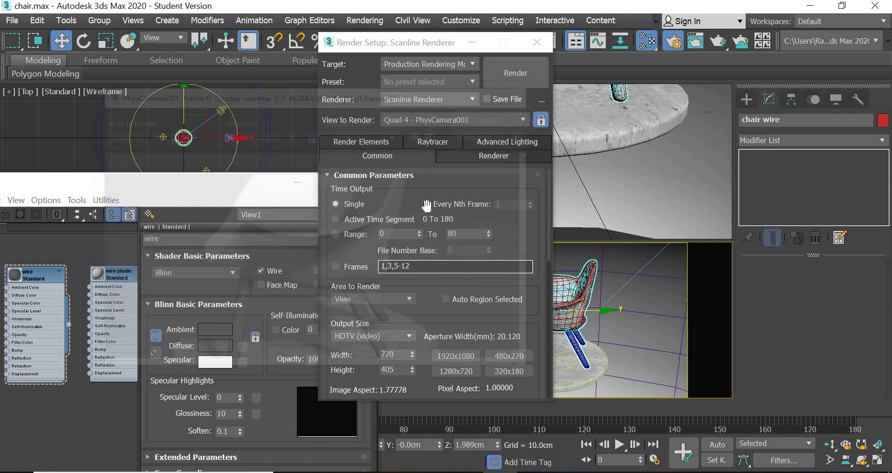
Close Render Setup and the material editor, then test-render frames 21 and 28
left_click(537, 42)
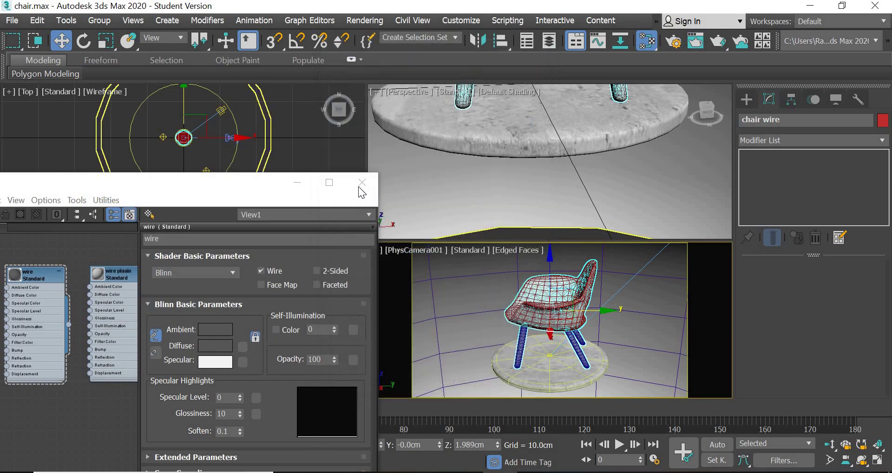
left_click(362, 182)
left_click_drag(77, 409, 198, 406)
left_click(718, 40)
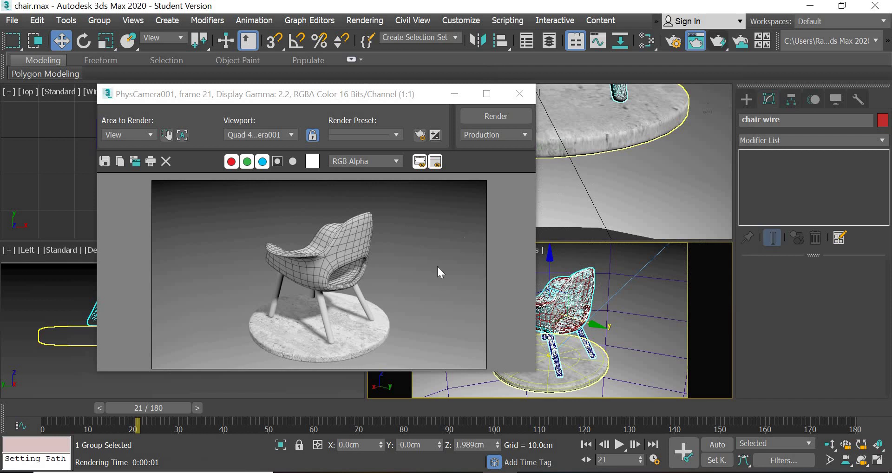
left_click(520, 94)
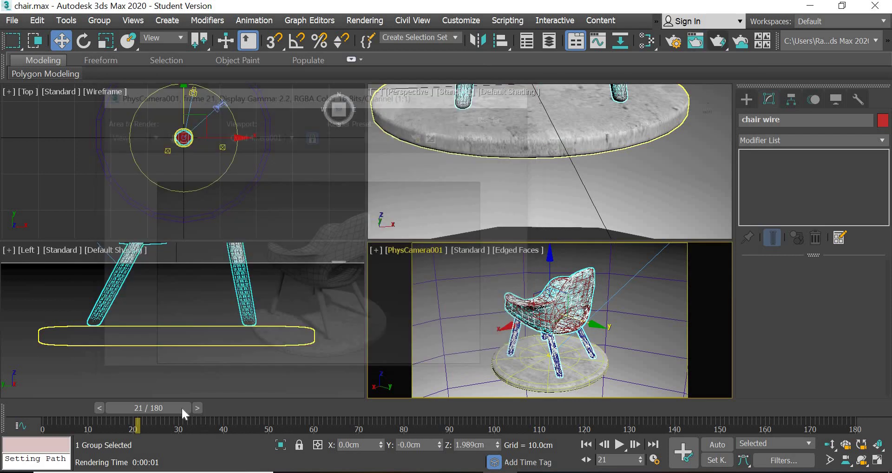
left_click_drag(181, 406, 211, 406)
left_click(724, 41)
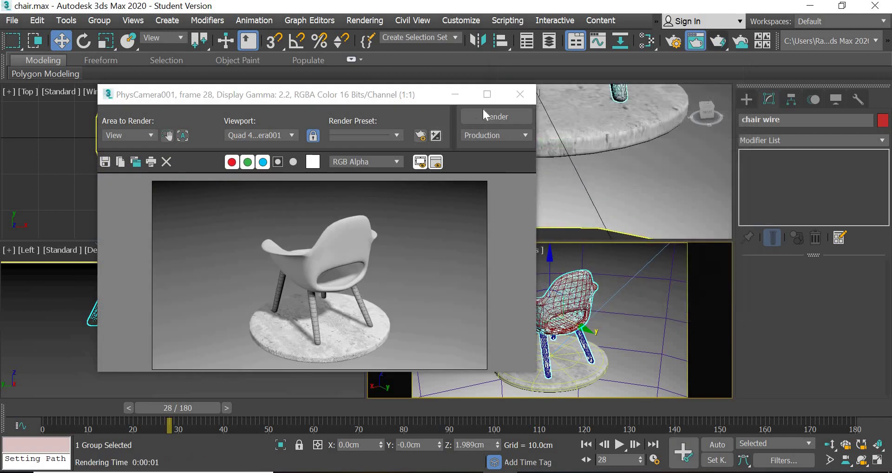
left_click(520, 95)
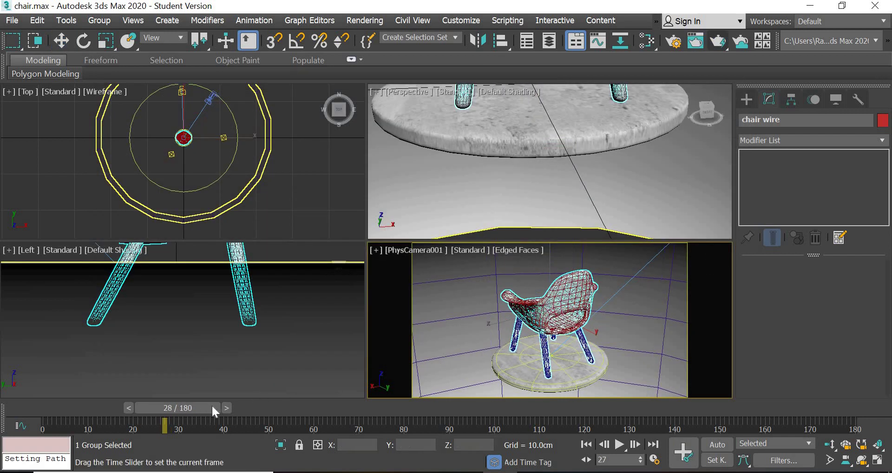
Render frame 30 and zoom in to examine the chair's wire mesh before closing it
left_click_drag(211, 406, 223, 405)
key("shift+q")
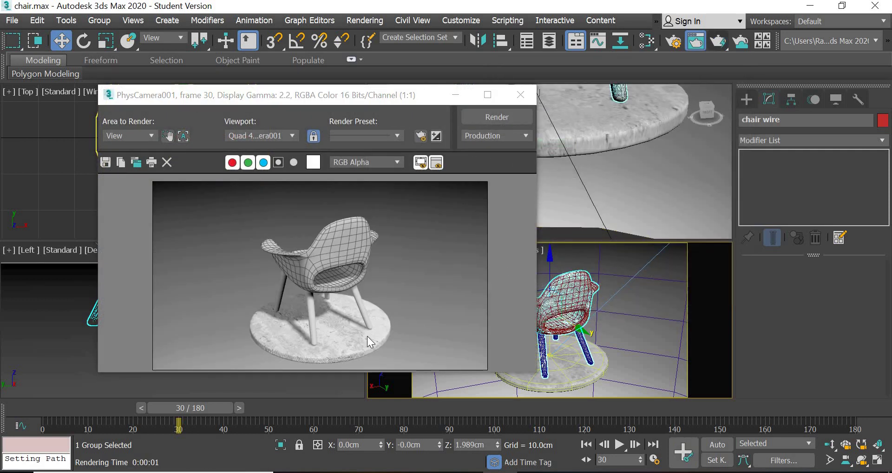
scroll(367, 336, "up", 1)
middle_click_drag(246, 204, 261, 280)
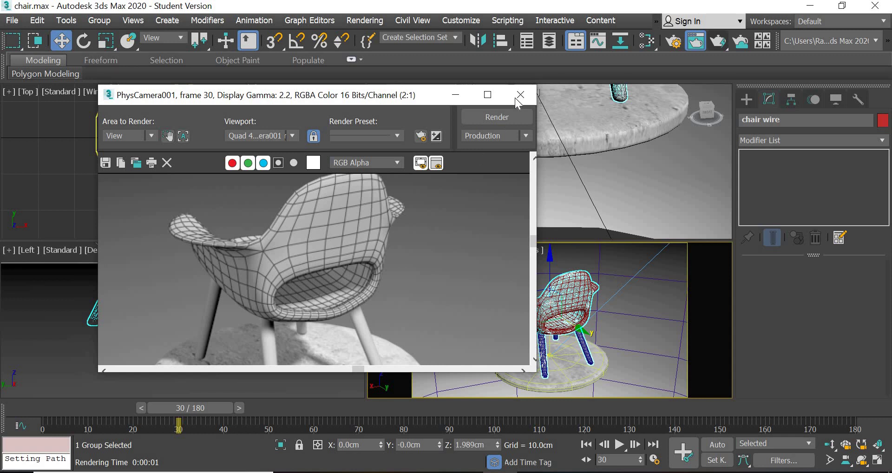
scroll(333, 312, "down", 1)
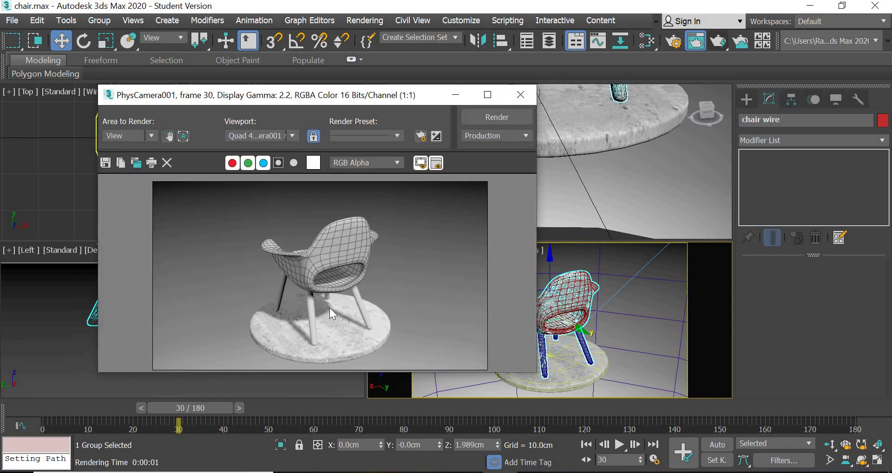
scroll(330, 308, "up", 1)
scroll(326, 199, "up", 2)
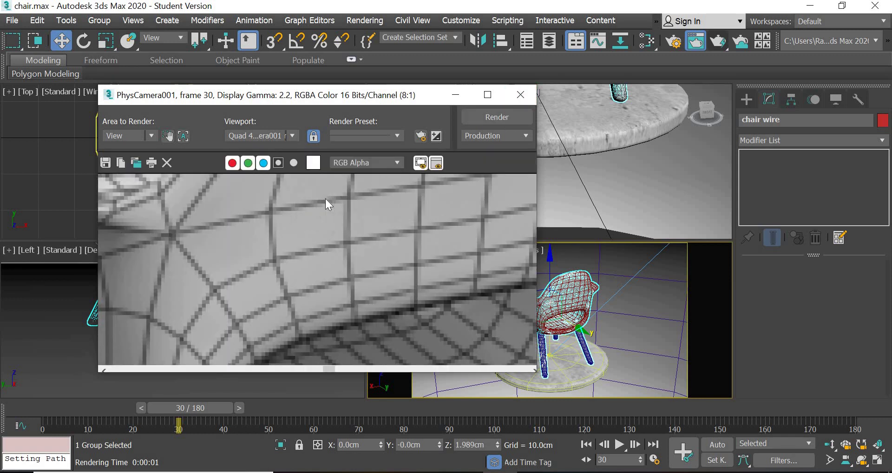
scroll(325, 198, "down", 2)
scroll(336, 198, "down", 2)
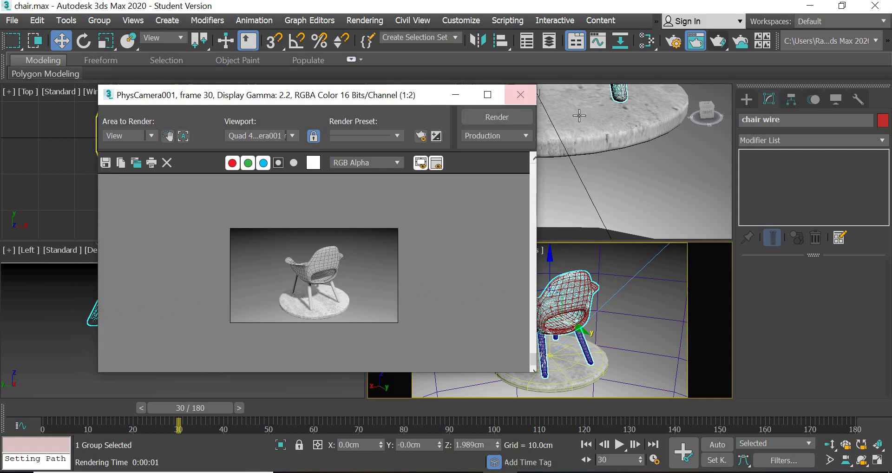
left_click(520, 95)
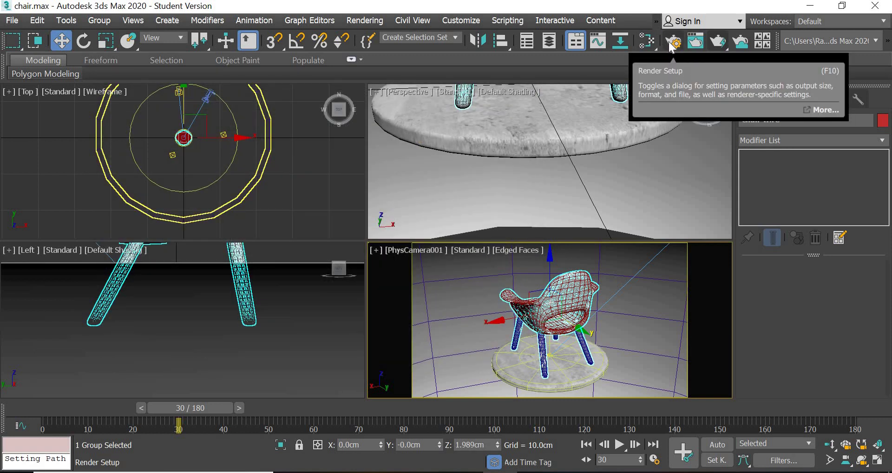
Set the render time output to Range 0 to 24 and enable Save File
left_click(672, 45)
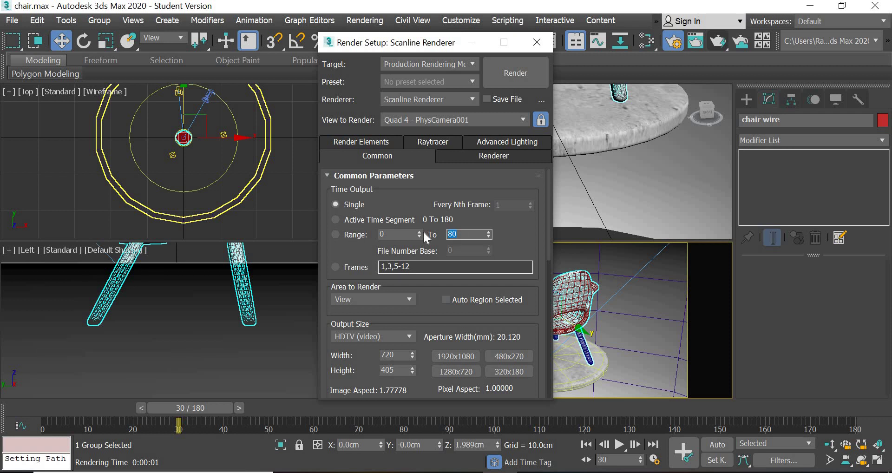
left_click(349, 236)
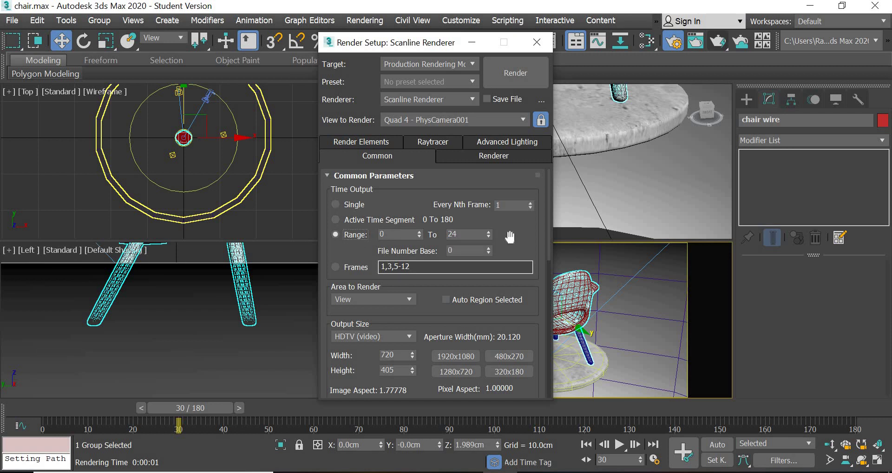
left_click_drag(514, 208, 516, 70)
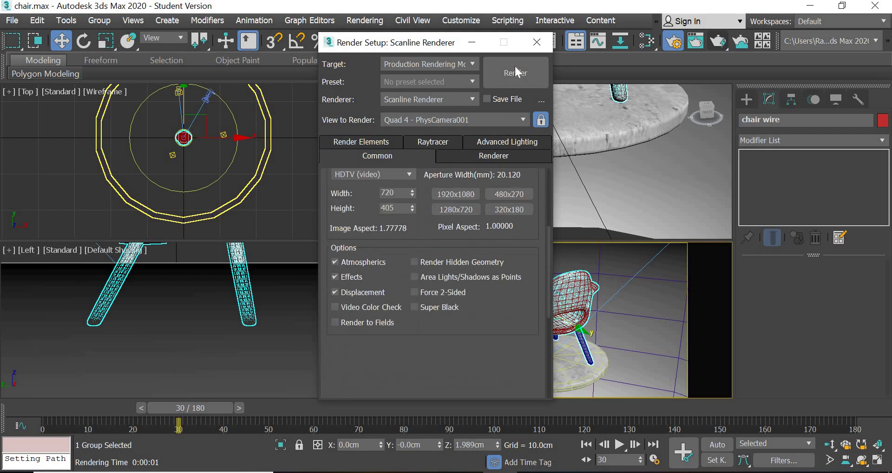
scroll(494, 312, "down", 10)
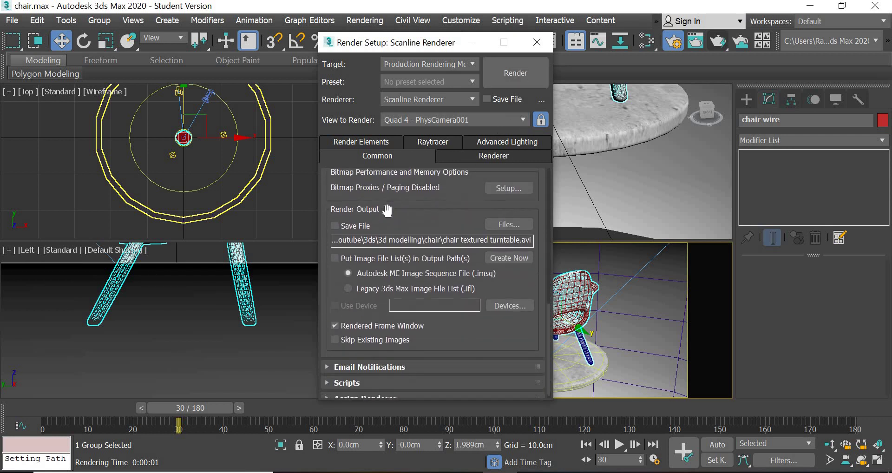
left_click(364, 227)
Name the render output file 'chair wire turntable.avi' in the chair folder
left_click(508, 225)
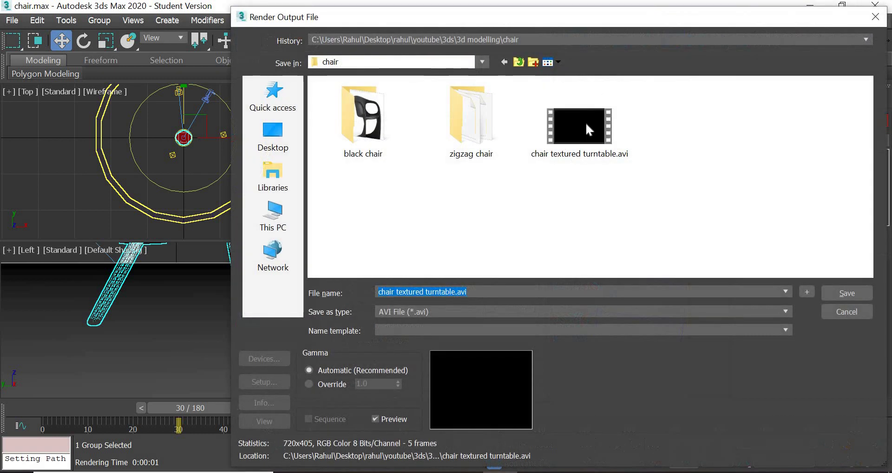
left_click(584, 123)
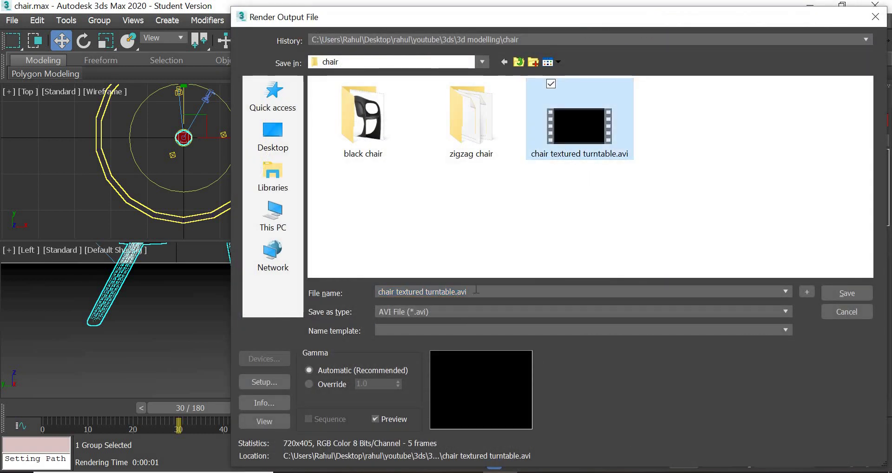
left_click(450, 291)
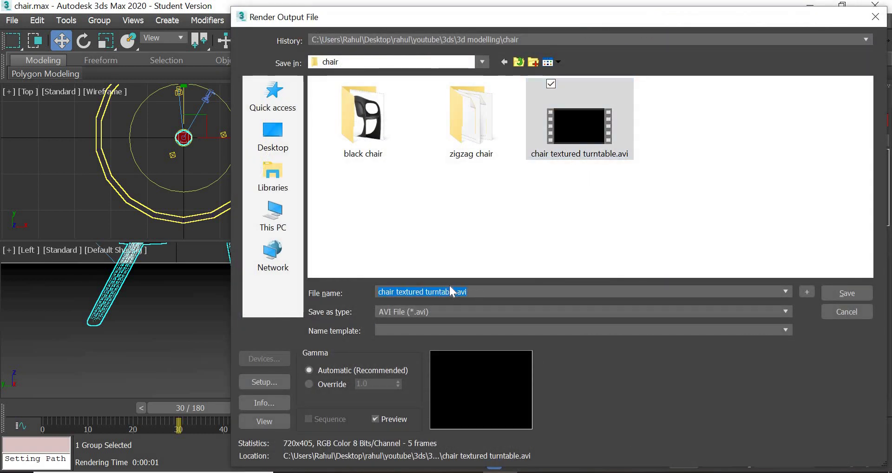
left_click(424, 291)
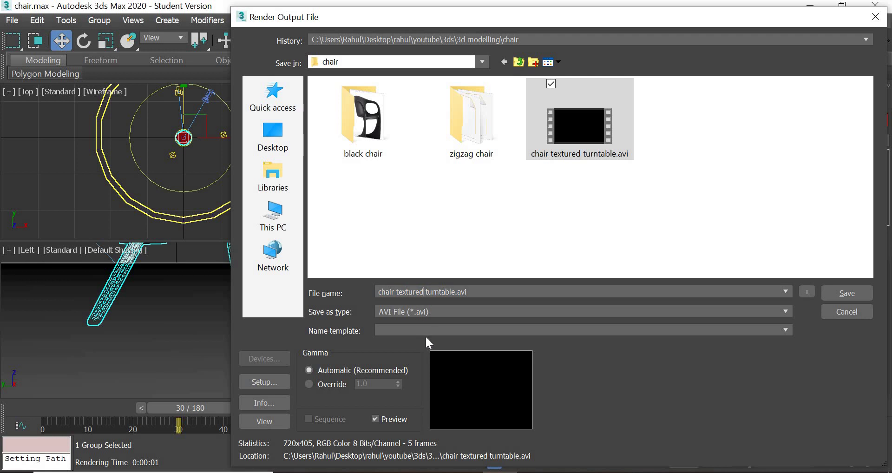
key("BackSpace")
key("BackSpace")
key("BackSpace")
key("BackSpace")
key("BackSpace")
key("BackSpace")
key("BackSpace")
key("BackSpace")
type("wire")
left_click(847, 293)
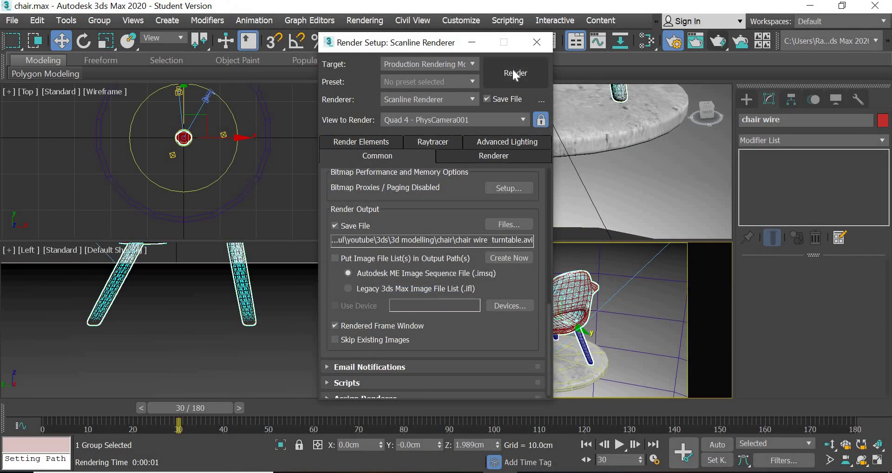
Render frames 0–24 to the AVI, then close the frame window and Render Setup
left_click(512, 68)
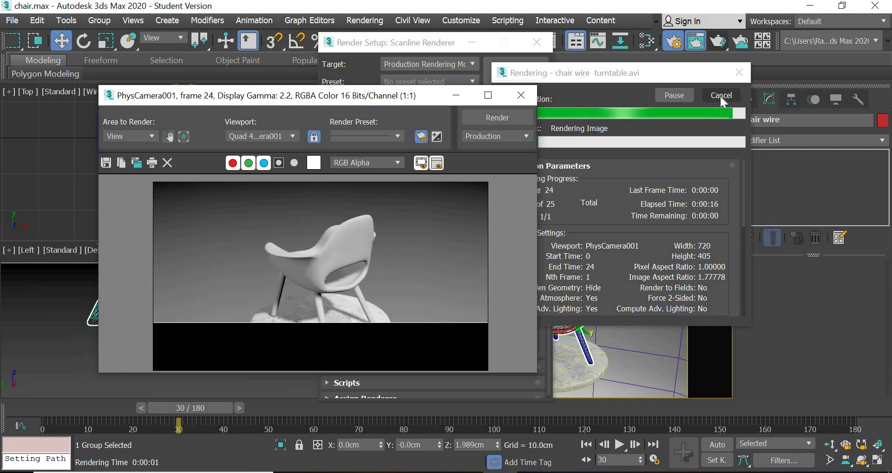
left_click(521, 95)
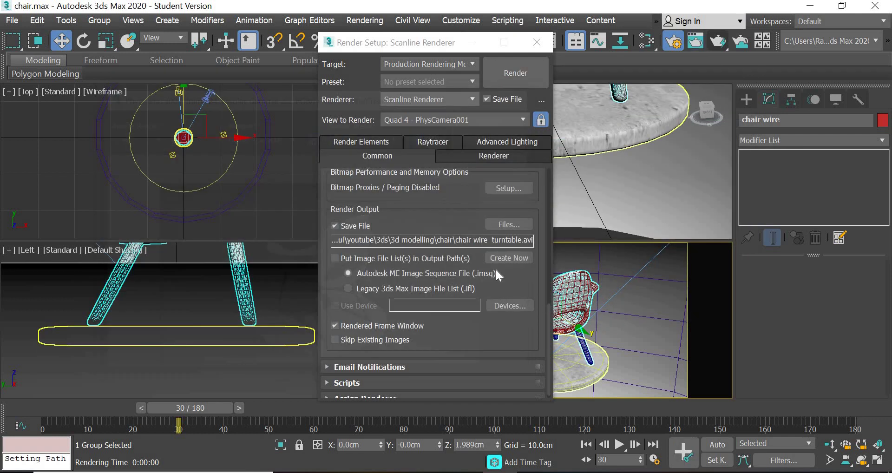
left_click(537, 44)
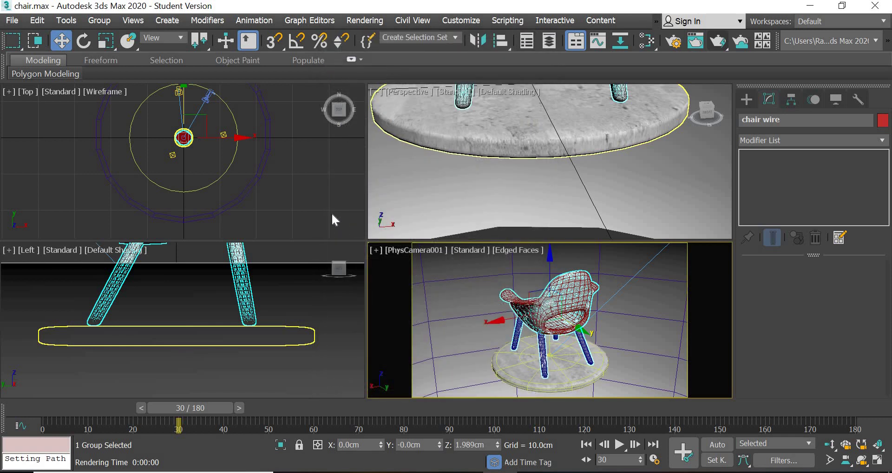